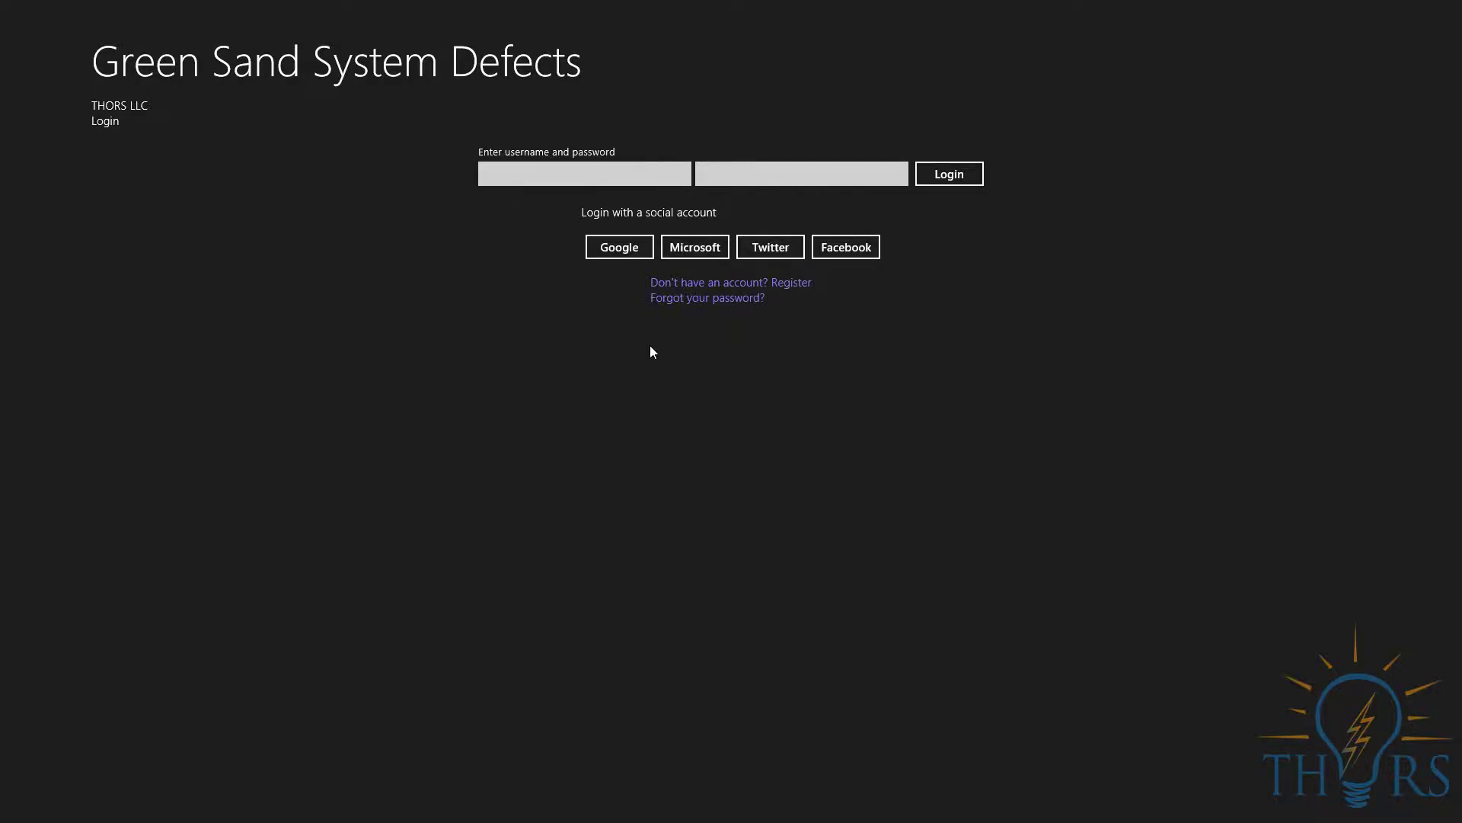
Step: Back out of registration and enter the username on the login page, moving to the password
click(790, 283)
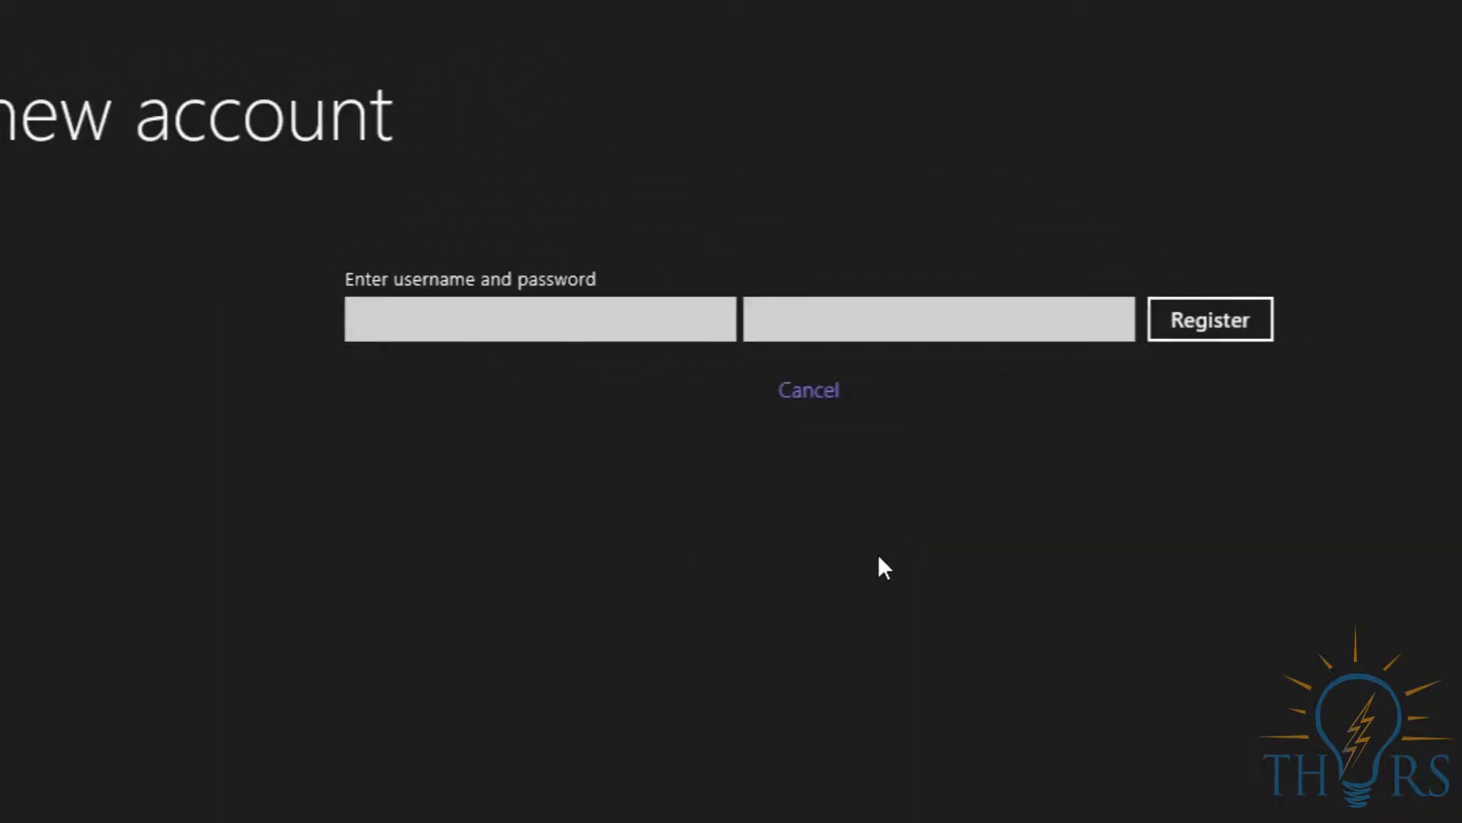
click(785, 393)
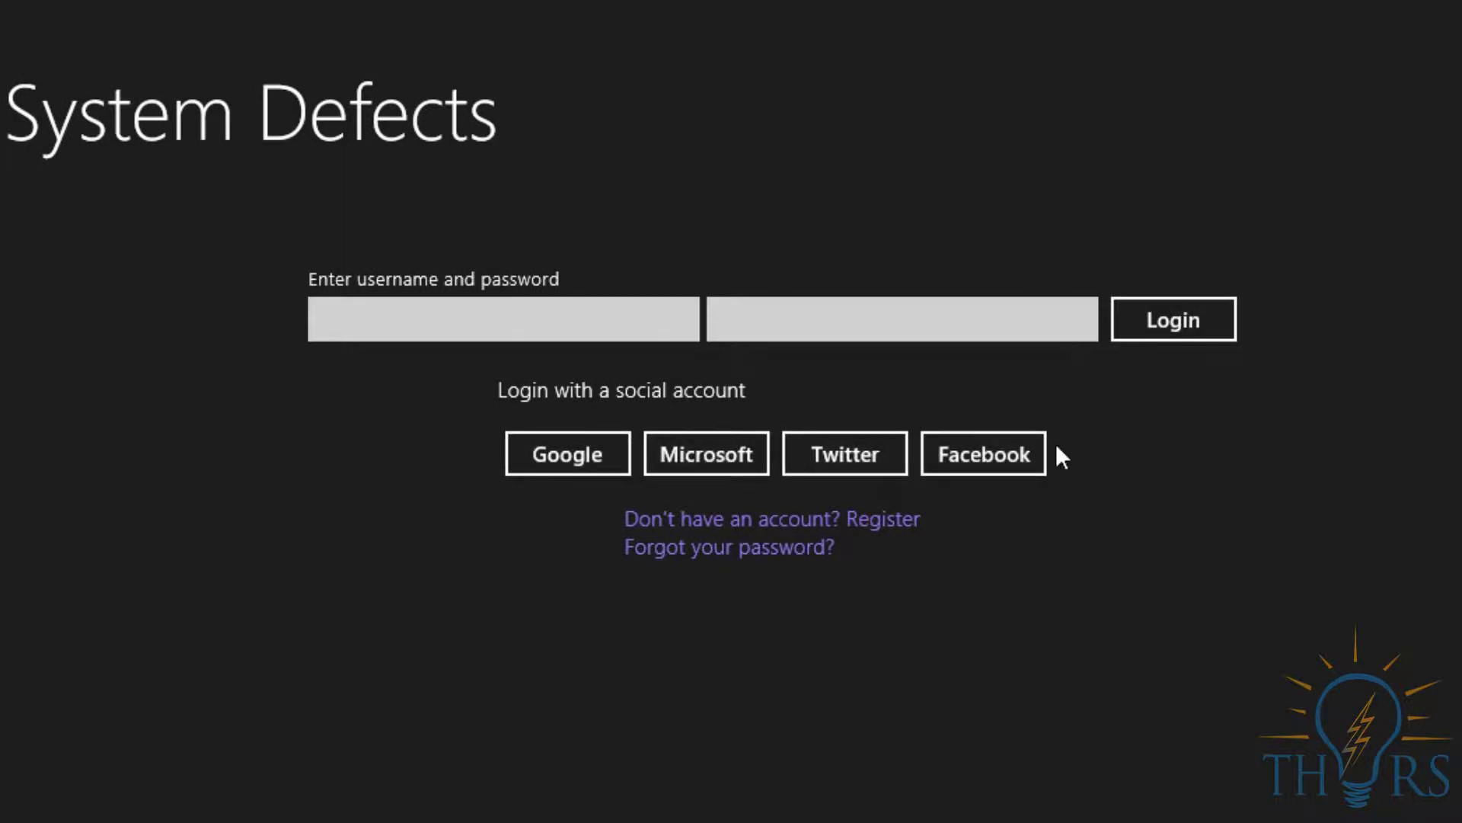
click(542, 329)
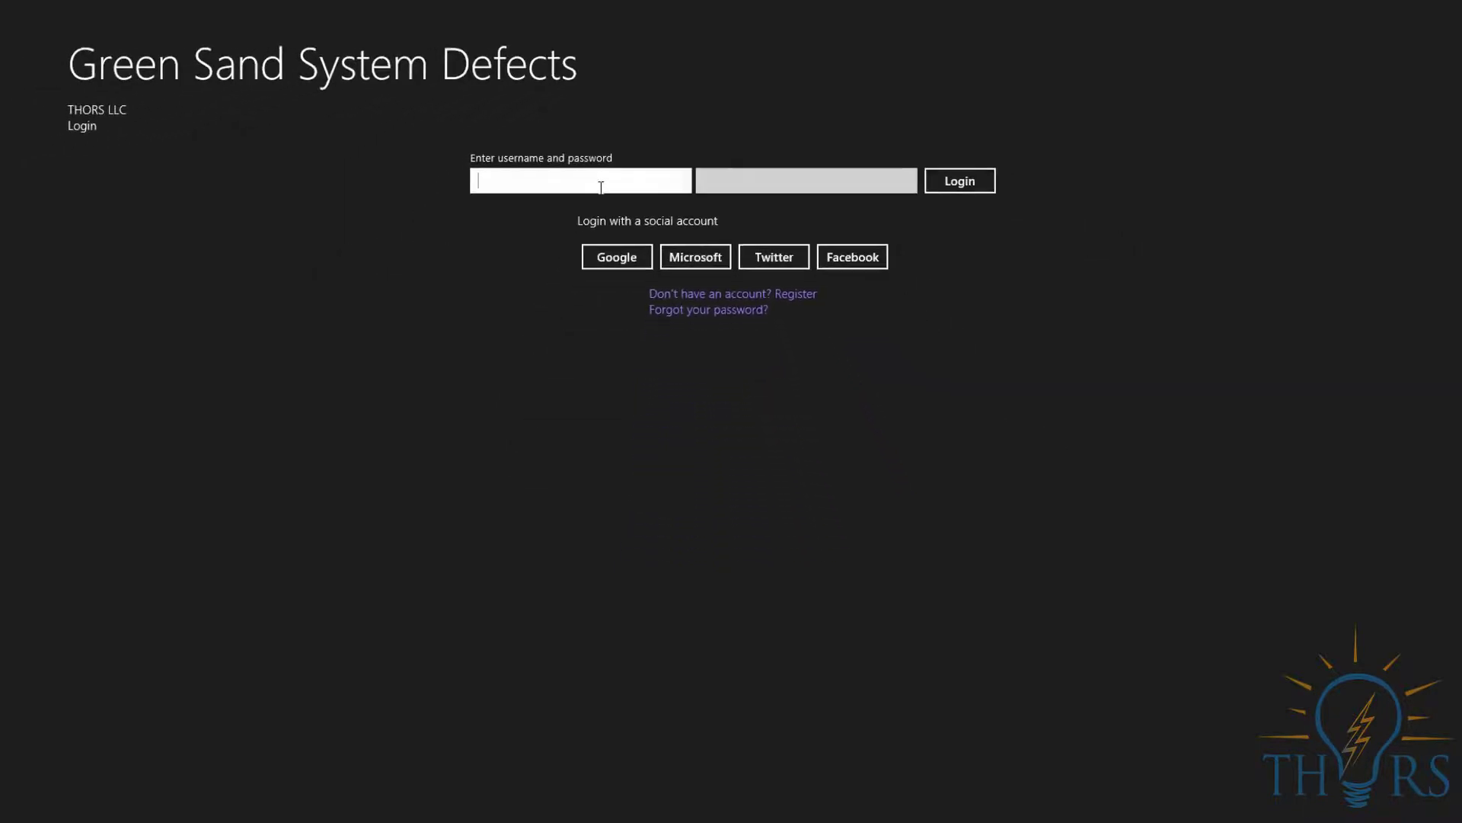
text(John Doe)
key(Tab)
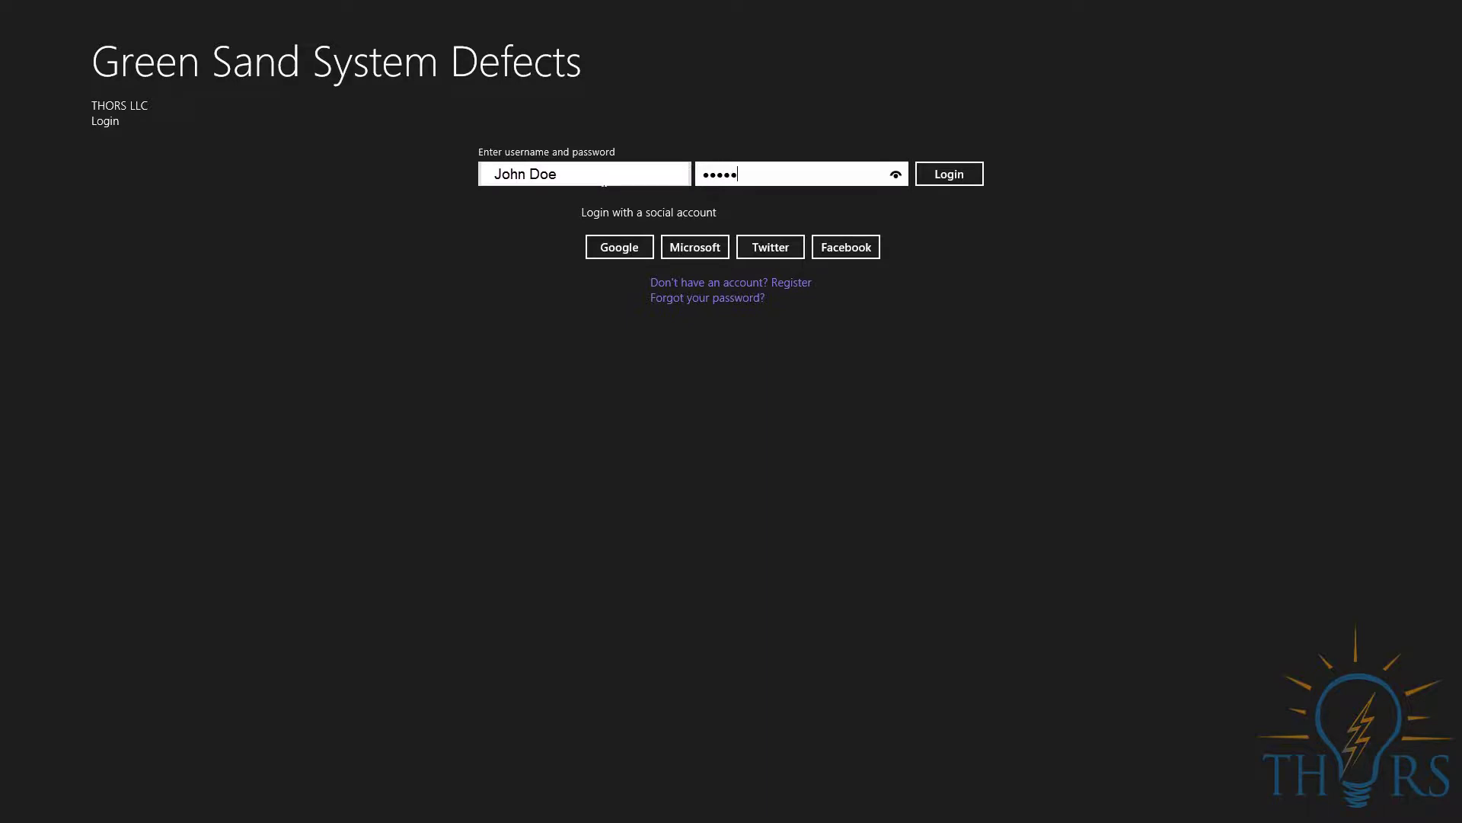
Step: Sign in, then leave the THORS Profile page for the main gallery
click(949, 174)
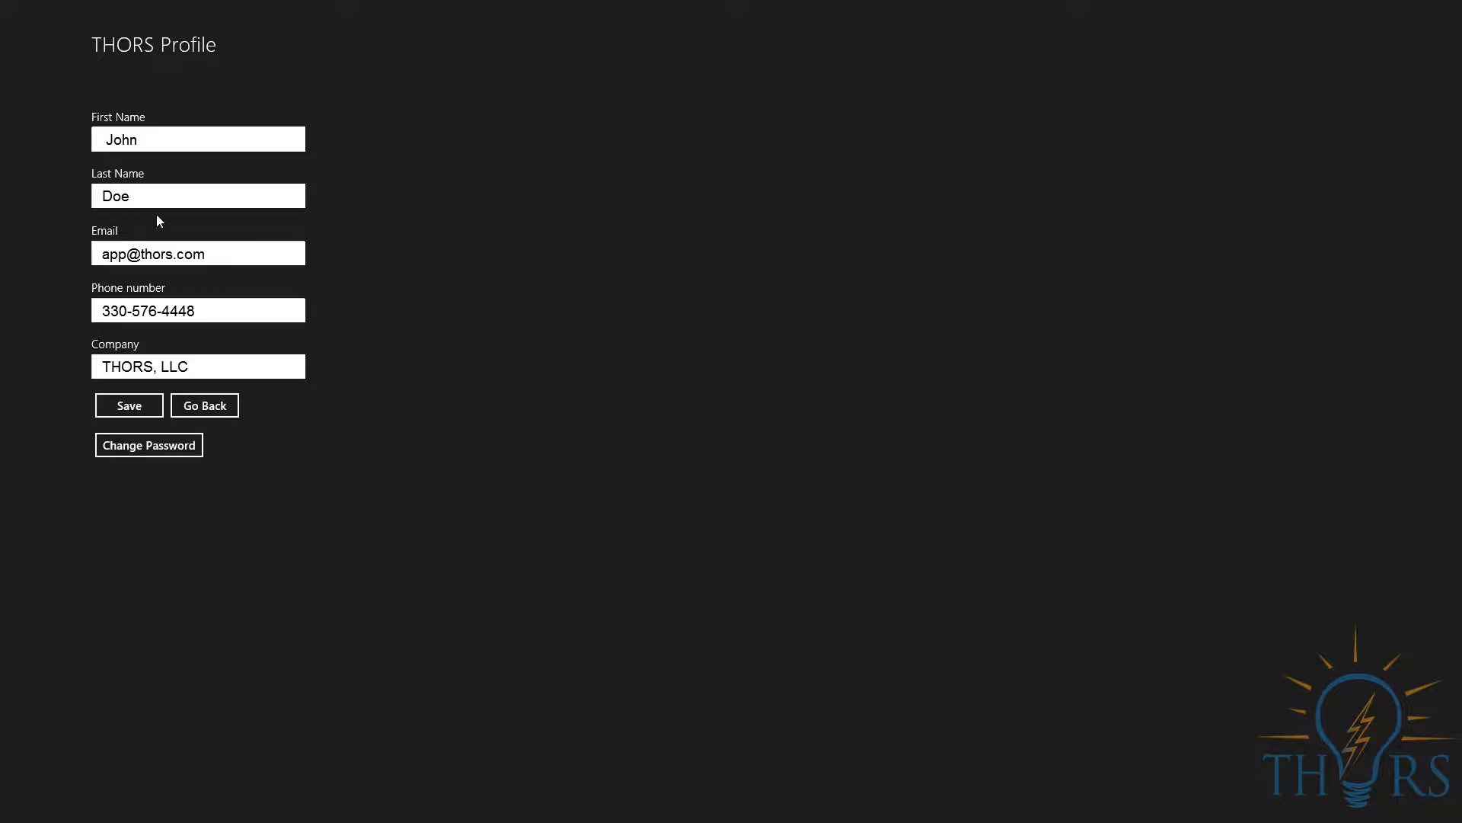
click(205, 405)
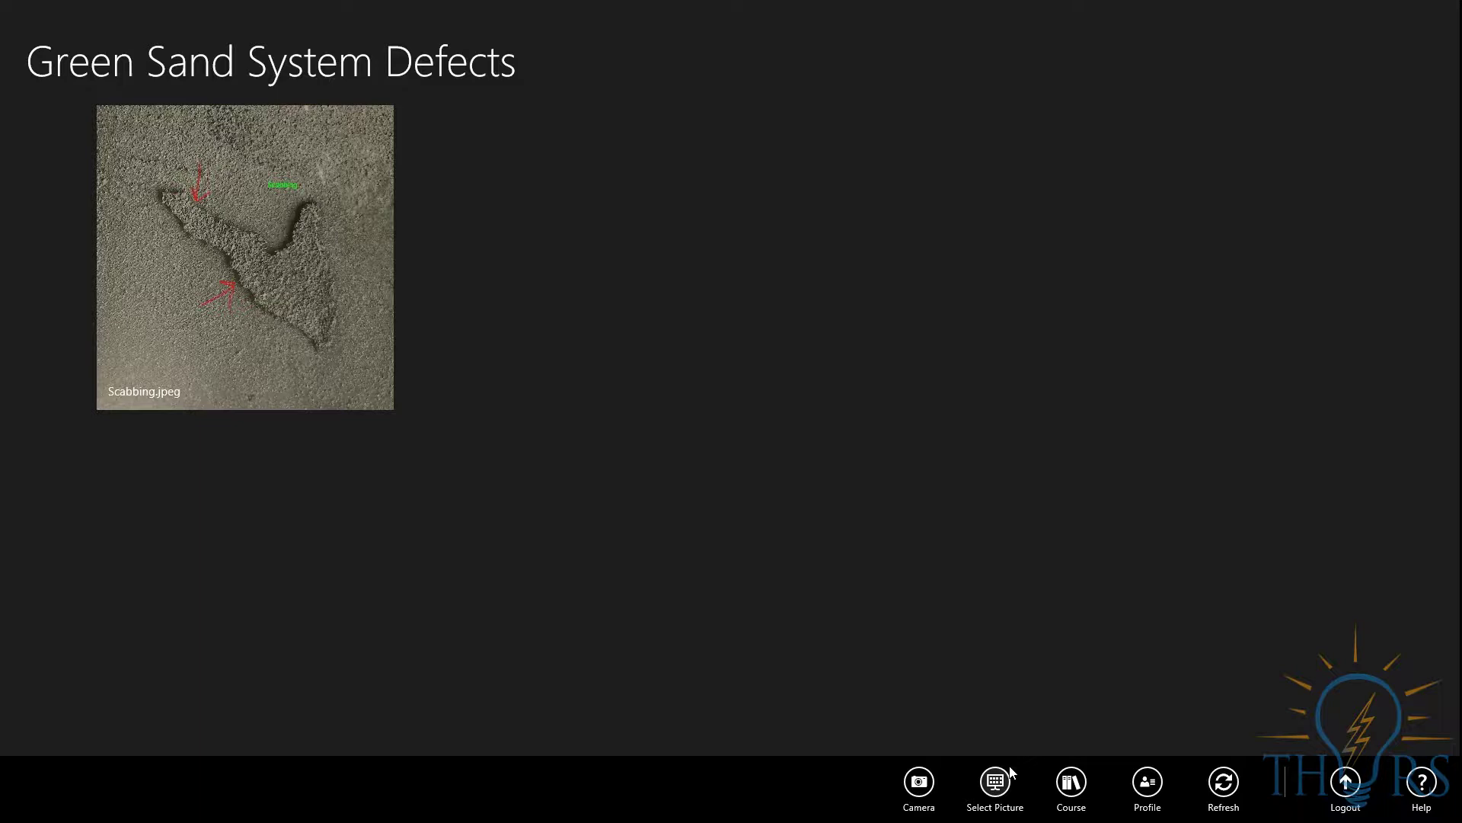
Step: Open Misrun.jpg from Libraries > Defects in the annotation editor
click(998, 782)
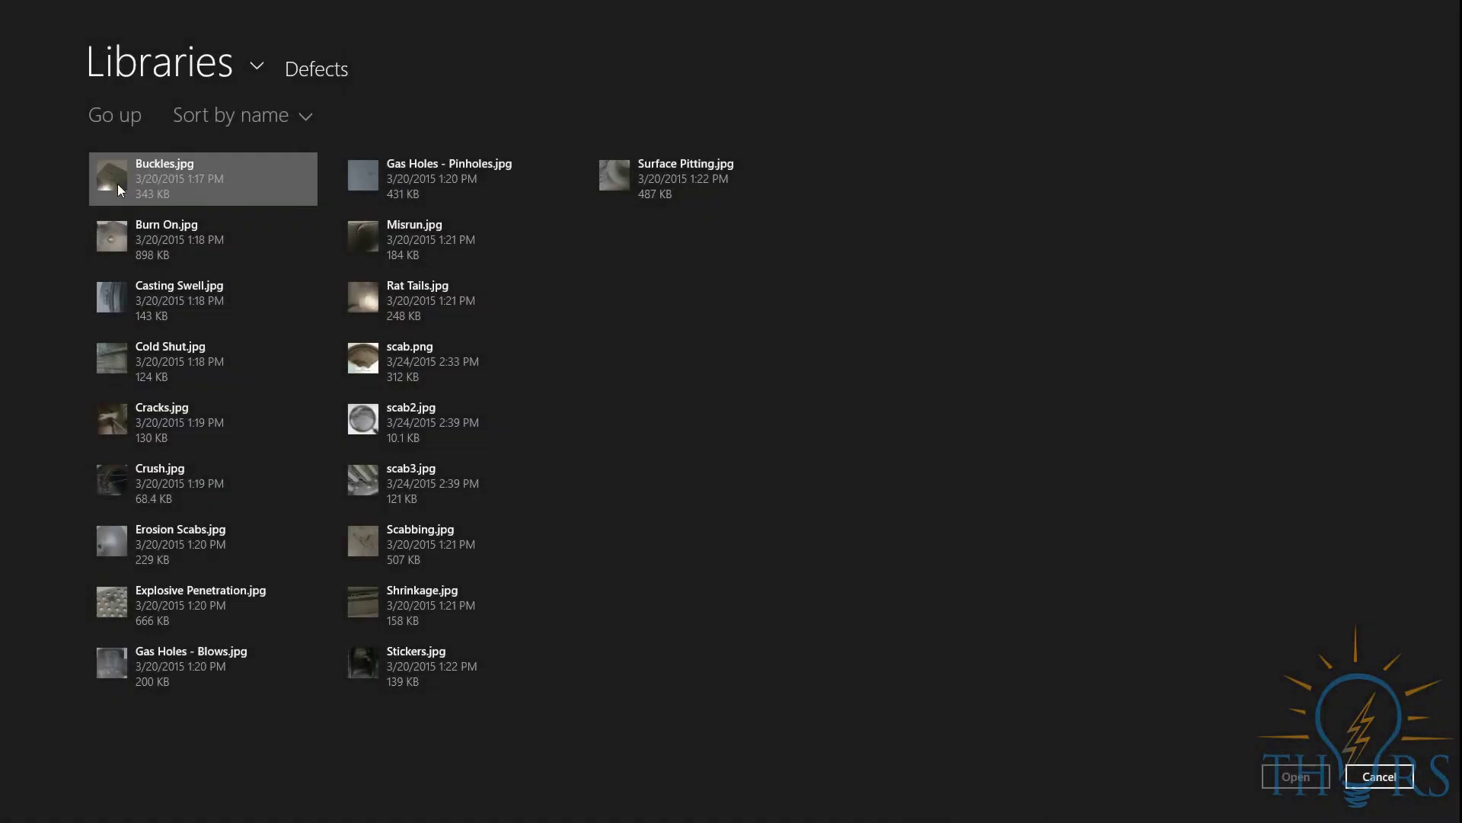
click(408, 253)
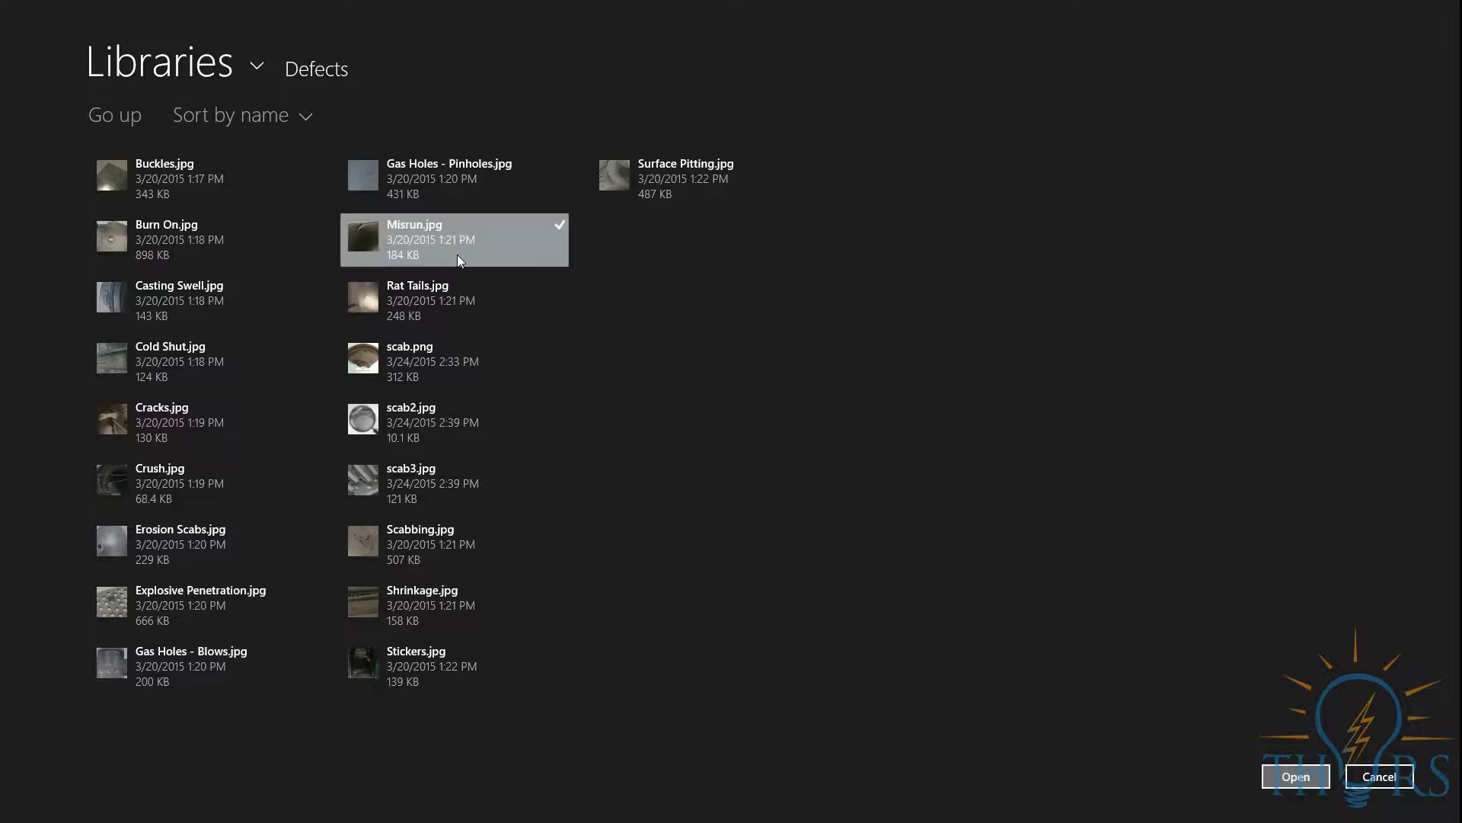
click(1291, 780)
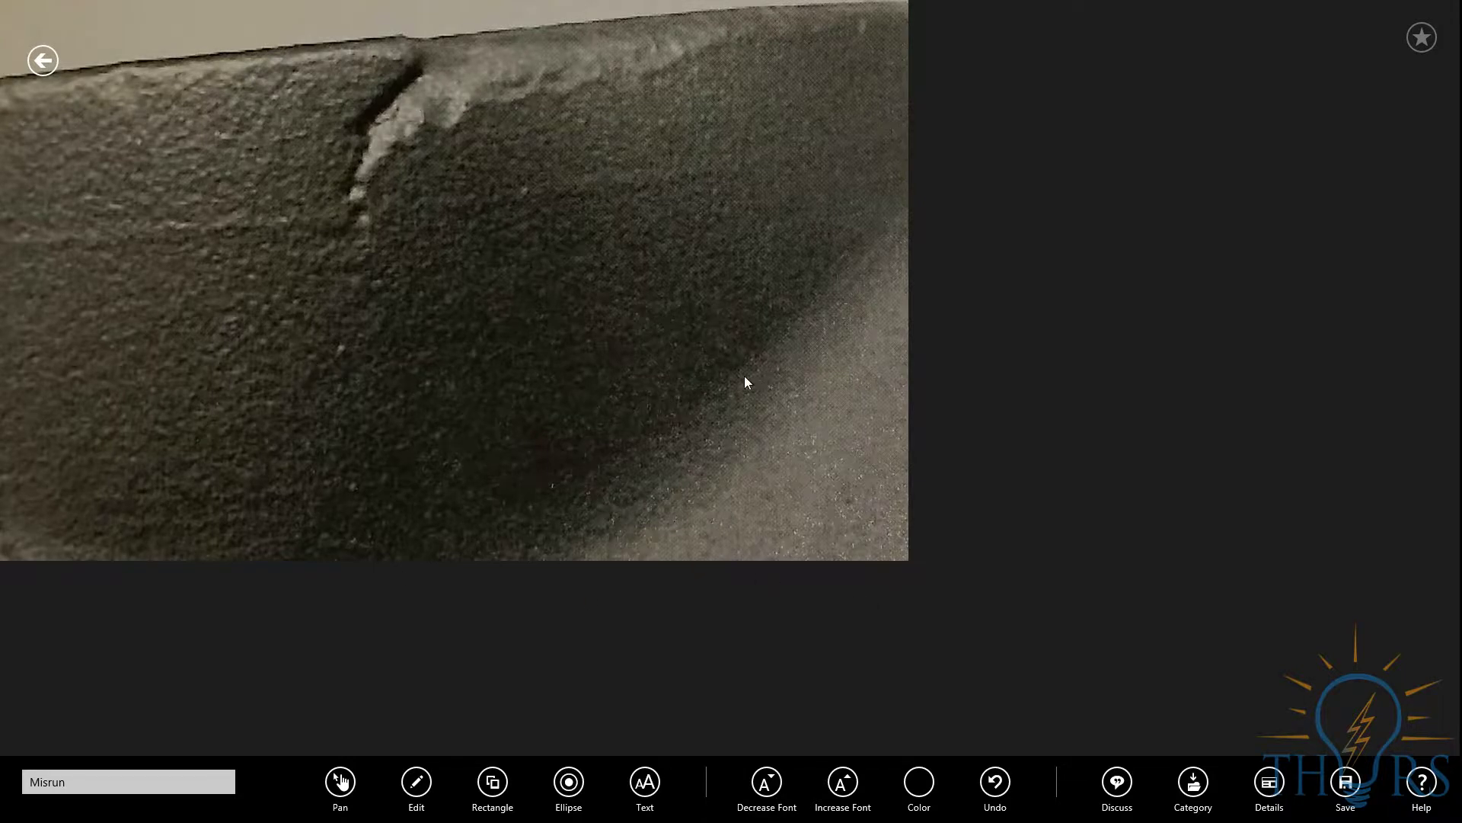
Step: Draw a red arrow at the crack and a red ellipse around it
click(922, 790)
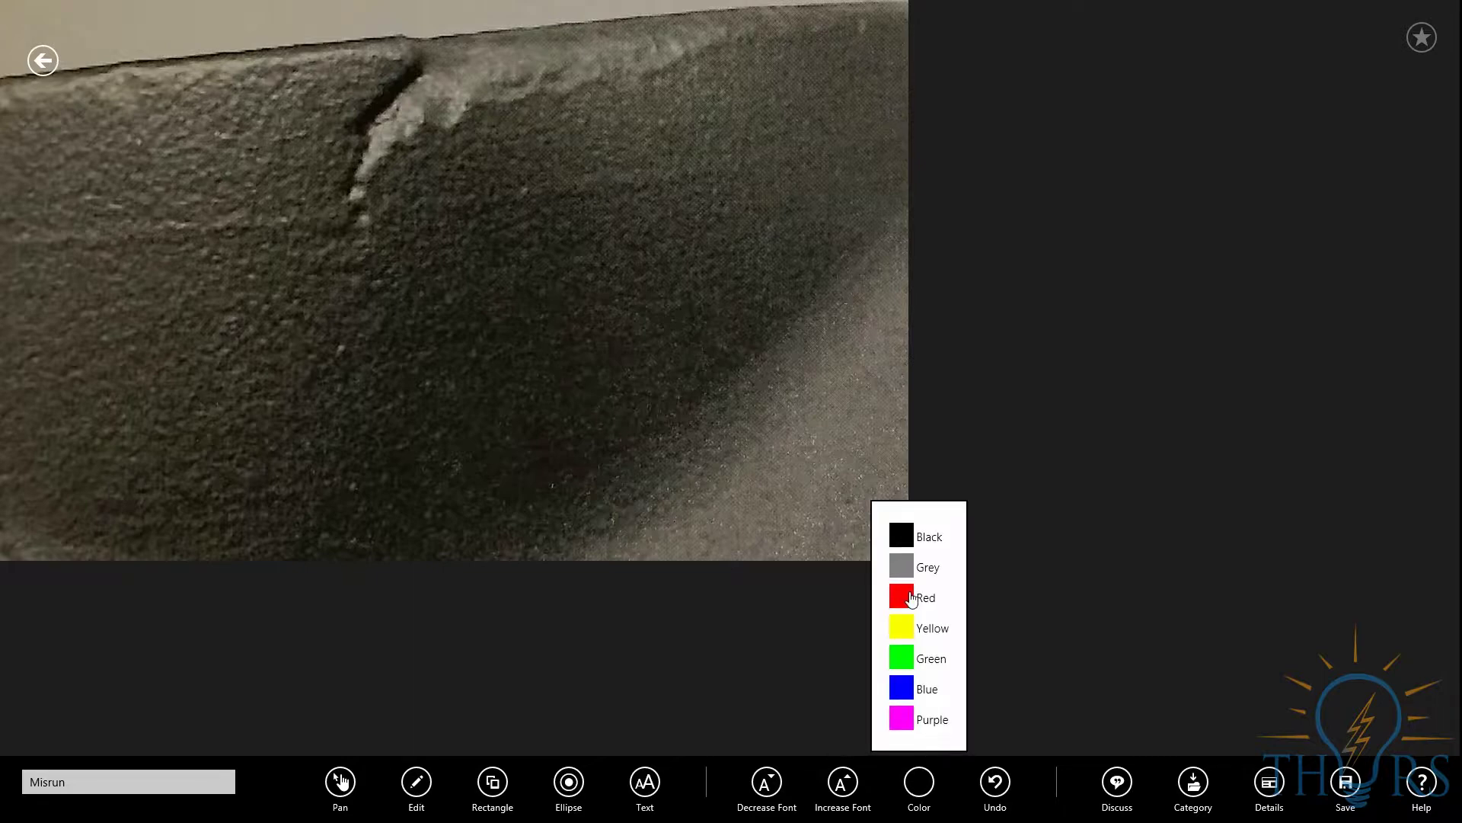
click(913, 598)
click(415, 784)
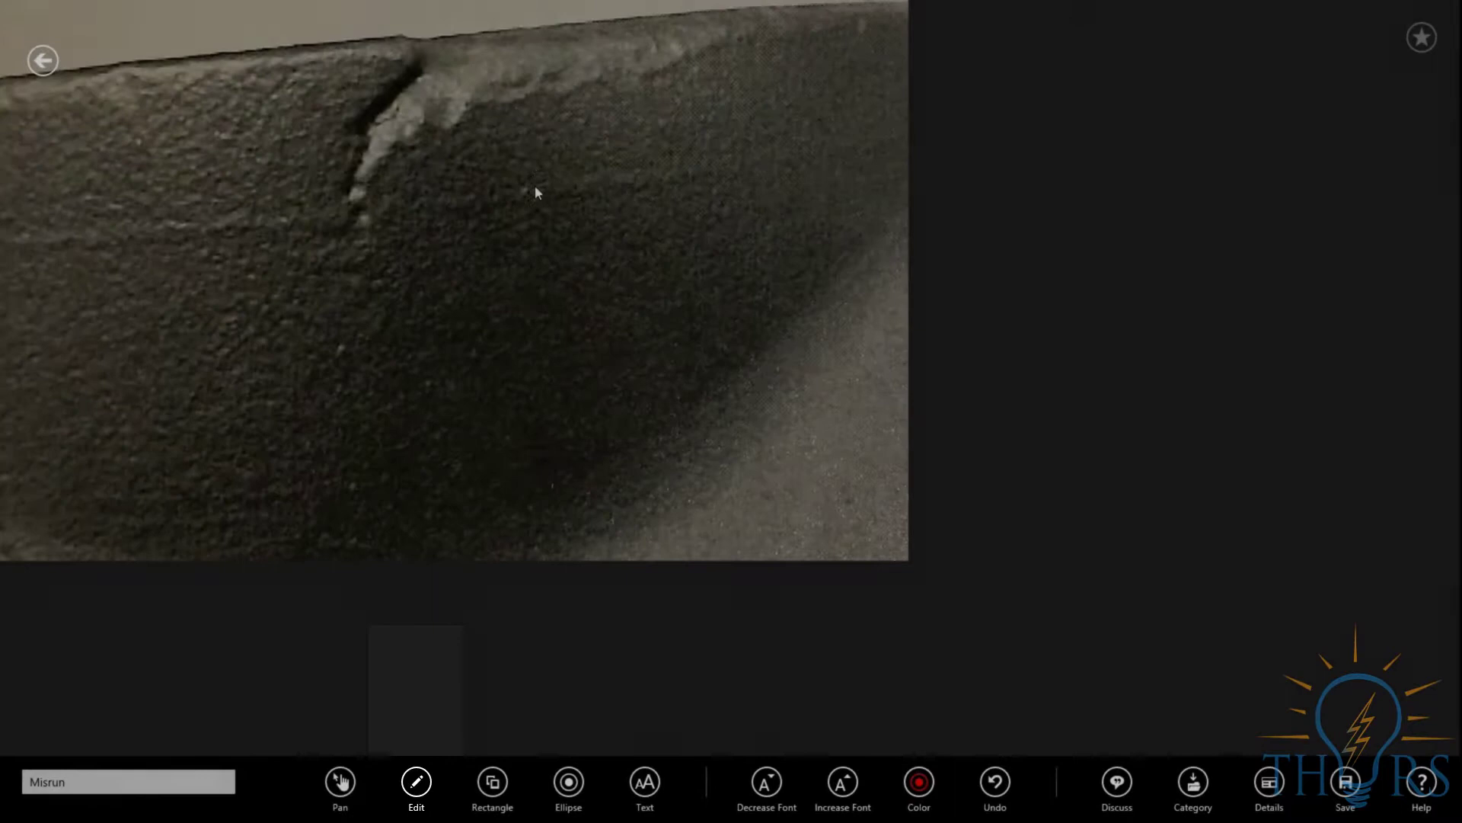
drag(510, 239, 522, 263)
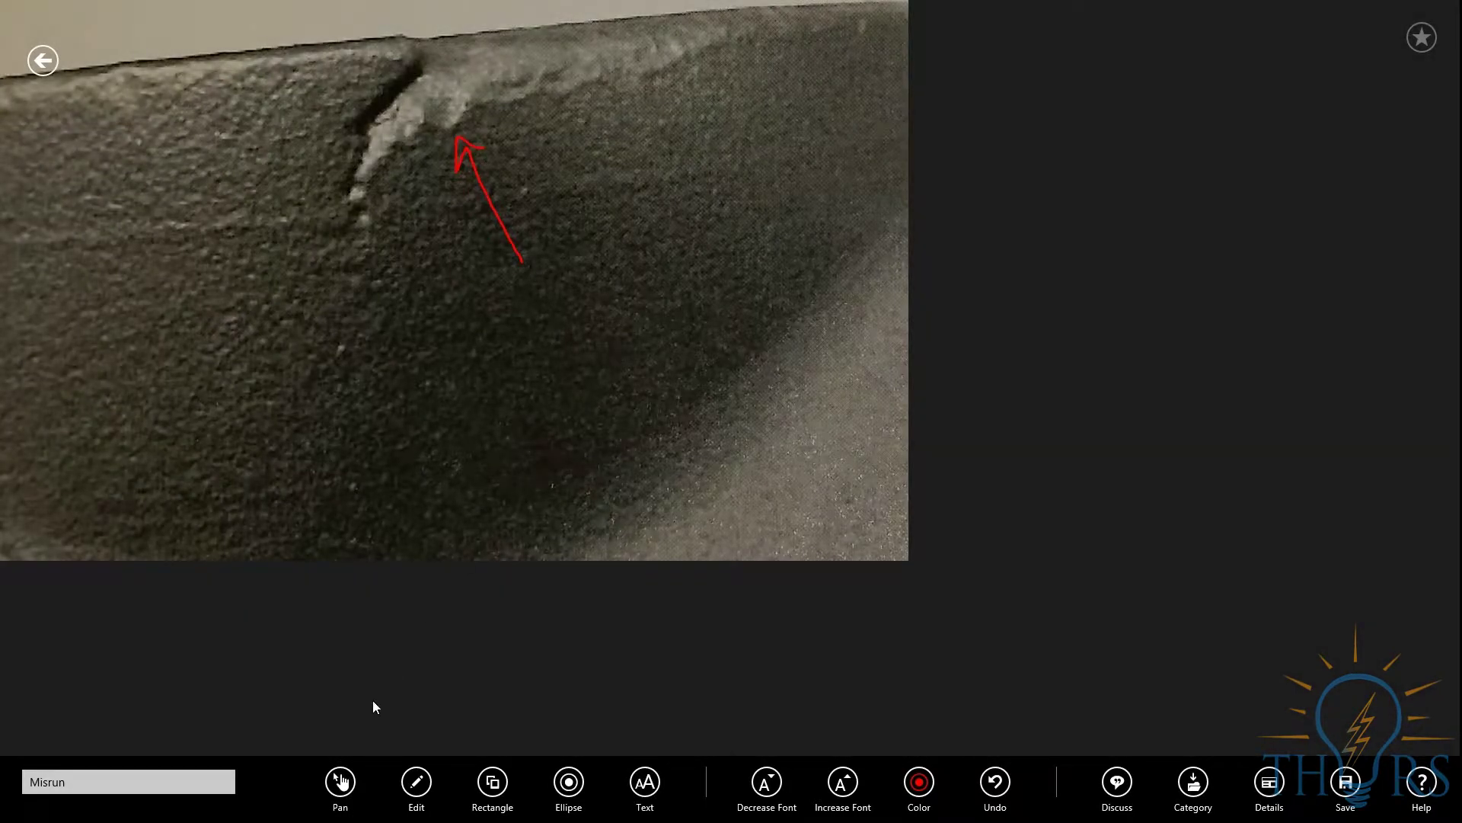
click(569, 781)
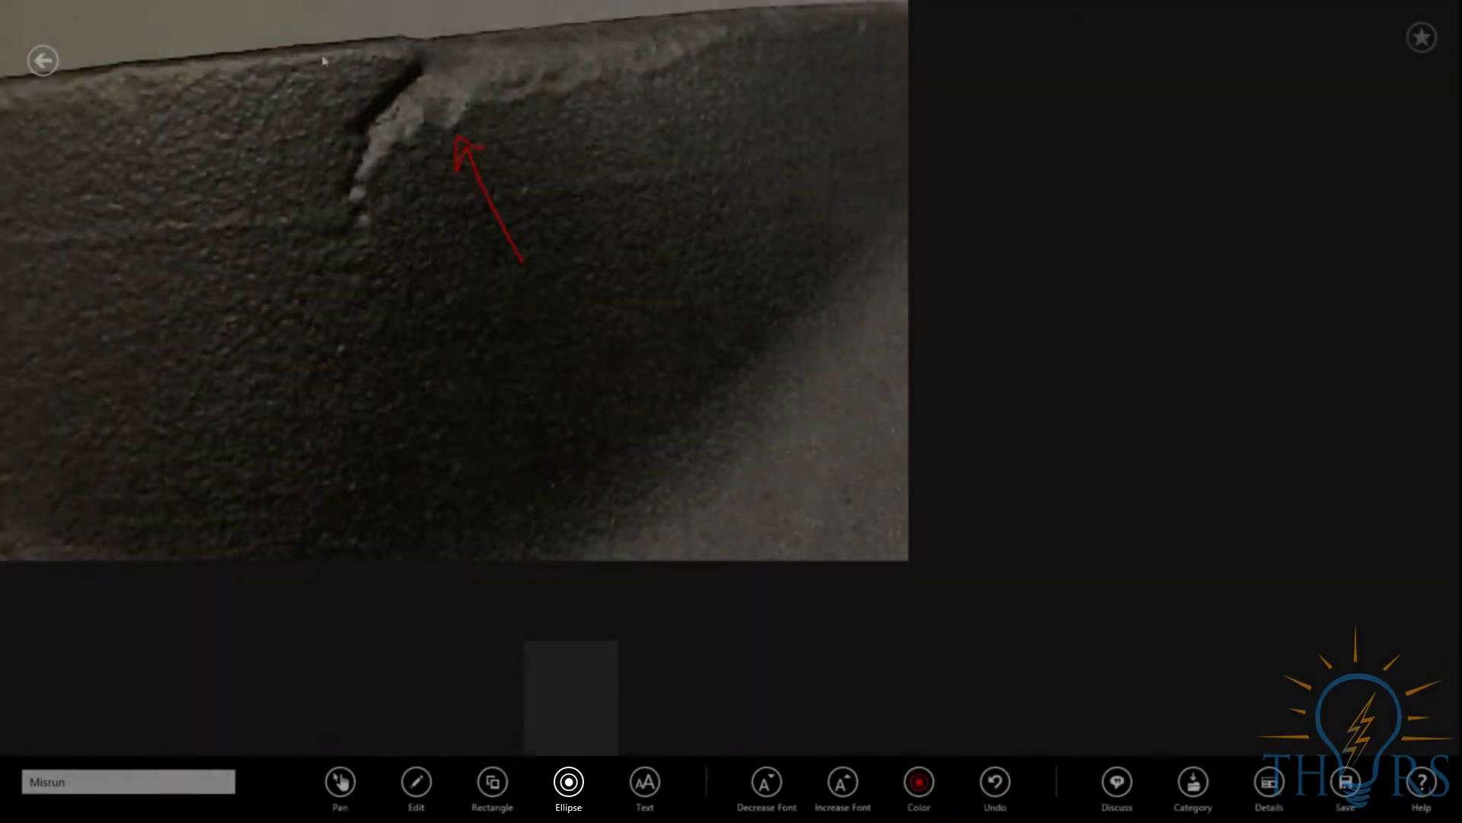
drag(265, 19, 554, 238)
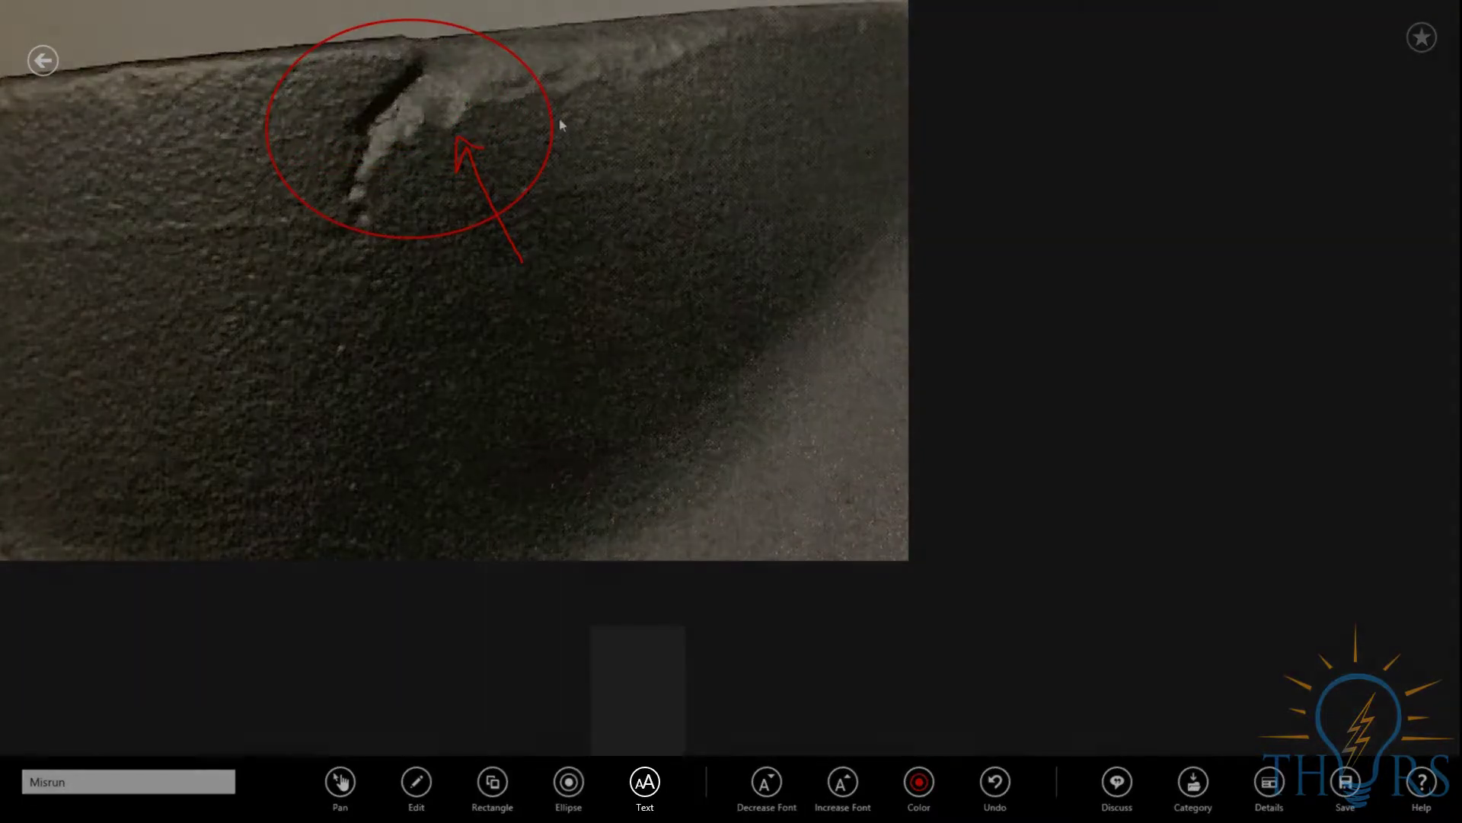
Step: Add a green 'Misrun' text label beside the ellipse
click(919, 781)
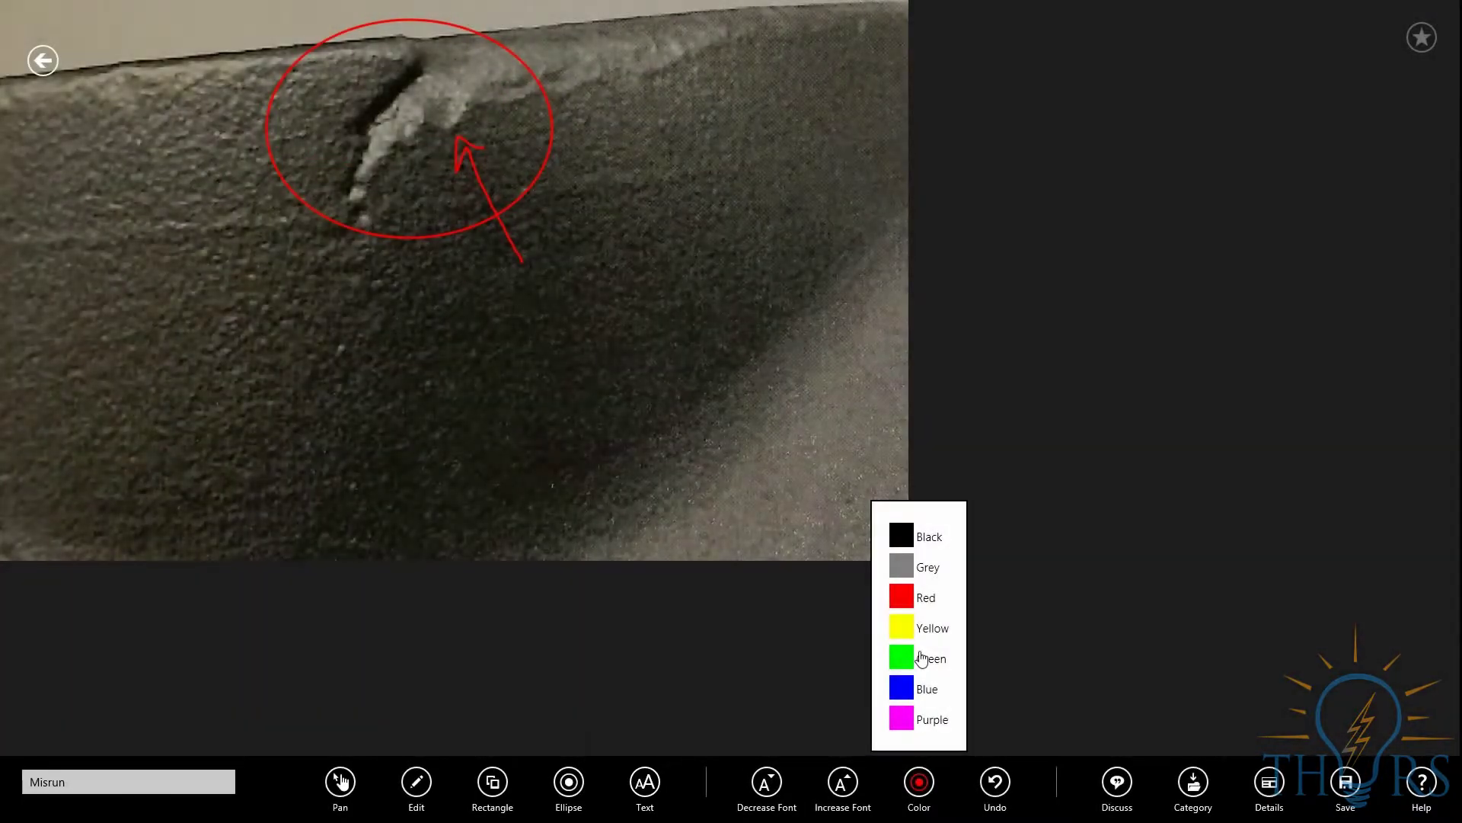
click(921, 658)
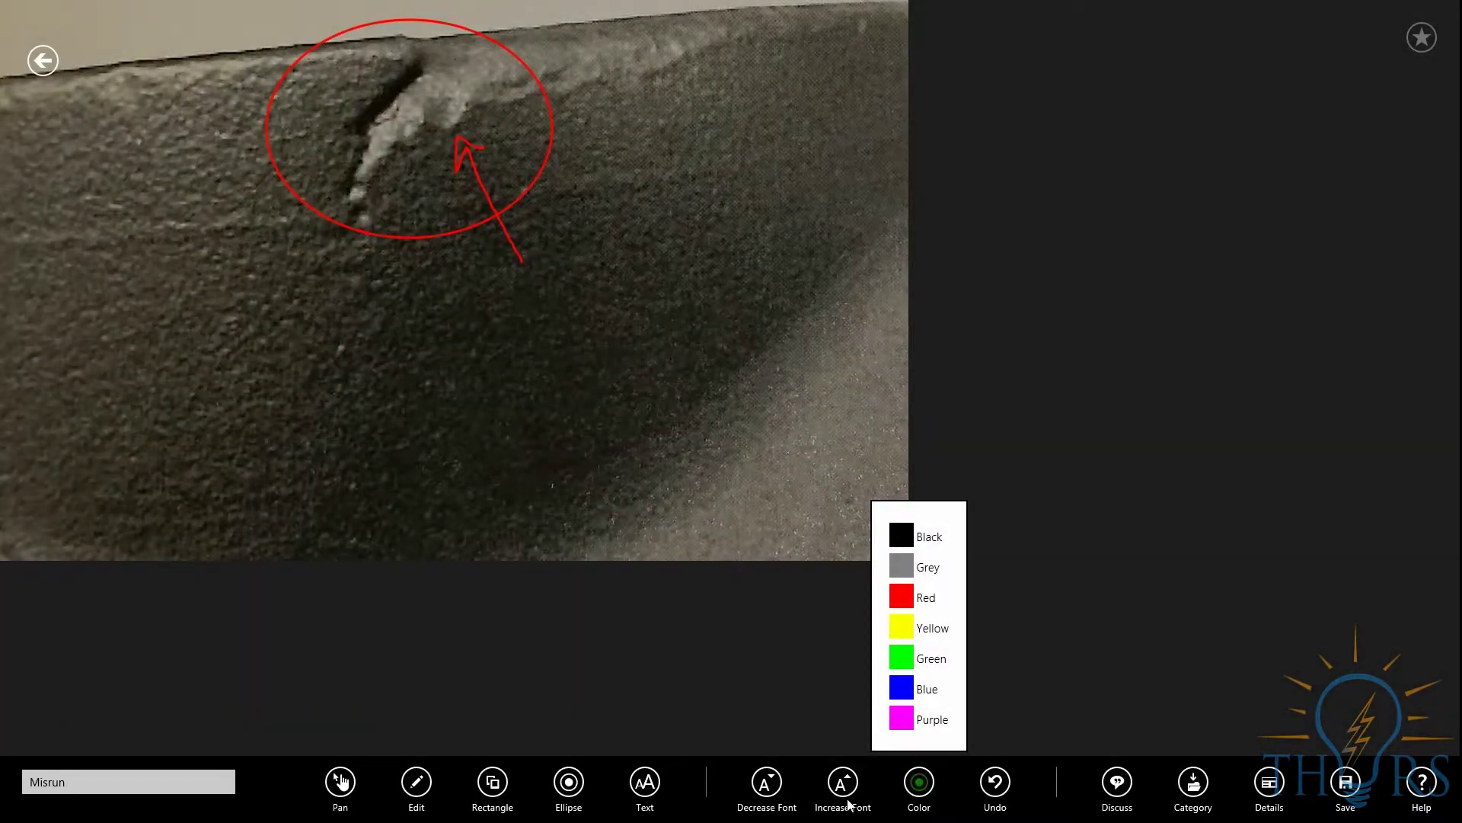
click(584, 159)
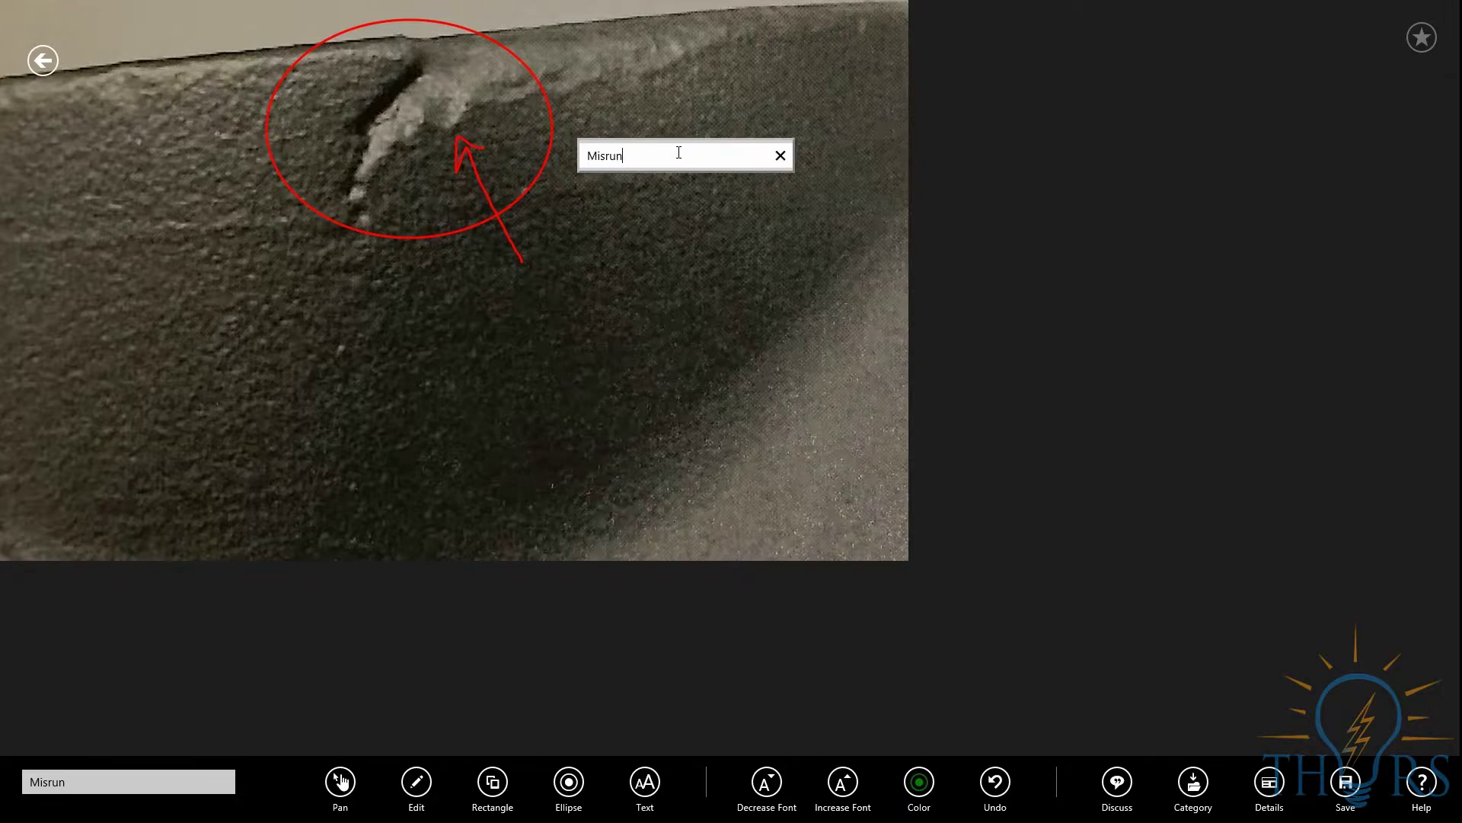
text(Misrun)
key(Return)
Step: Set the photo's defect category to 'Other Defects - Misrun' and close the list
click(1192, 781)
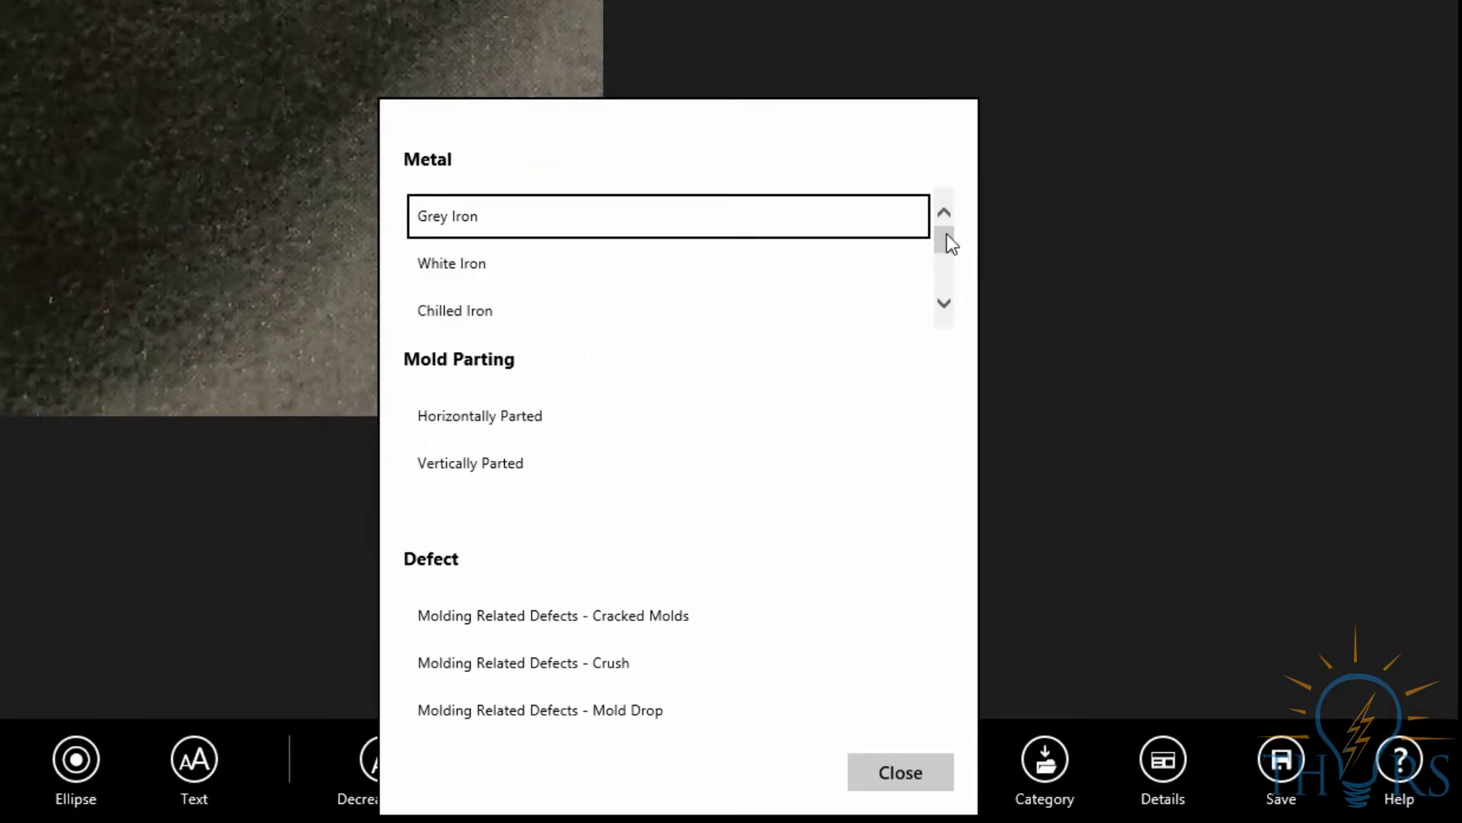
scroll(594, 275, down, 3)
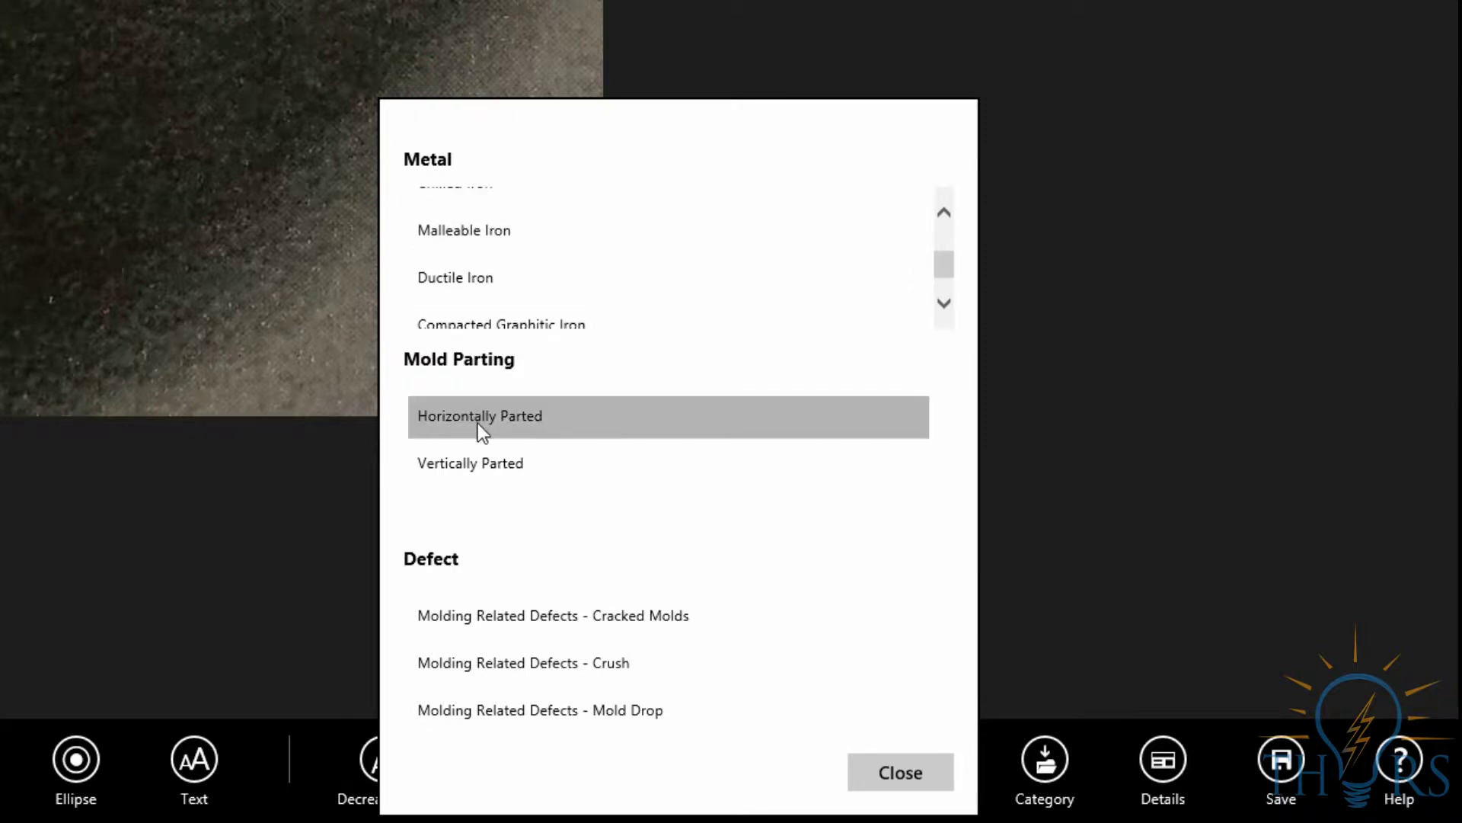
scroll(605, 609, down, 1)
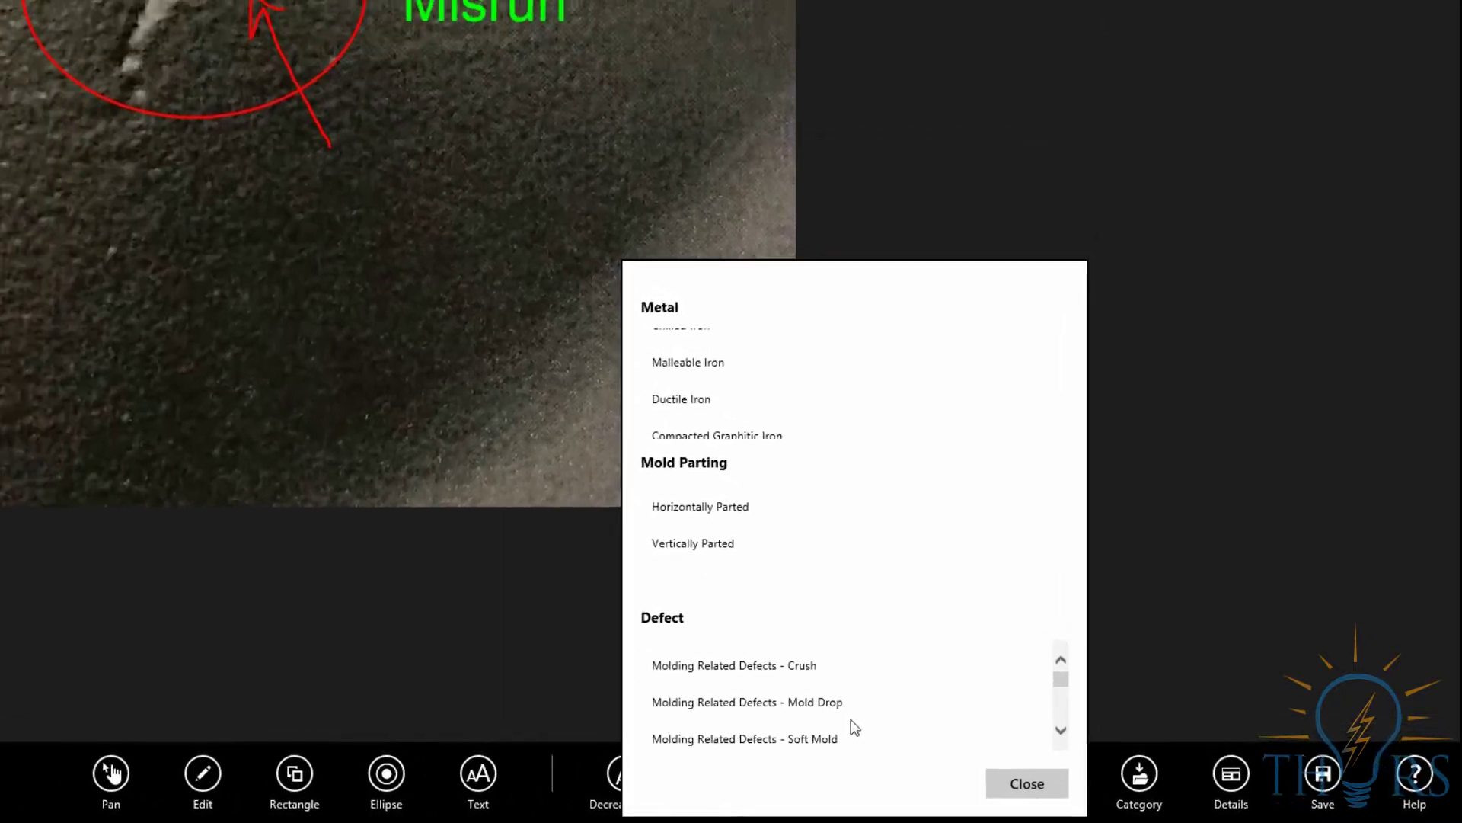
scroll(952, 733, down, 5)
click(864, 712)
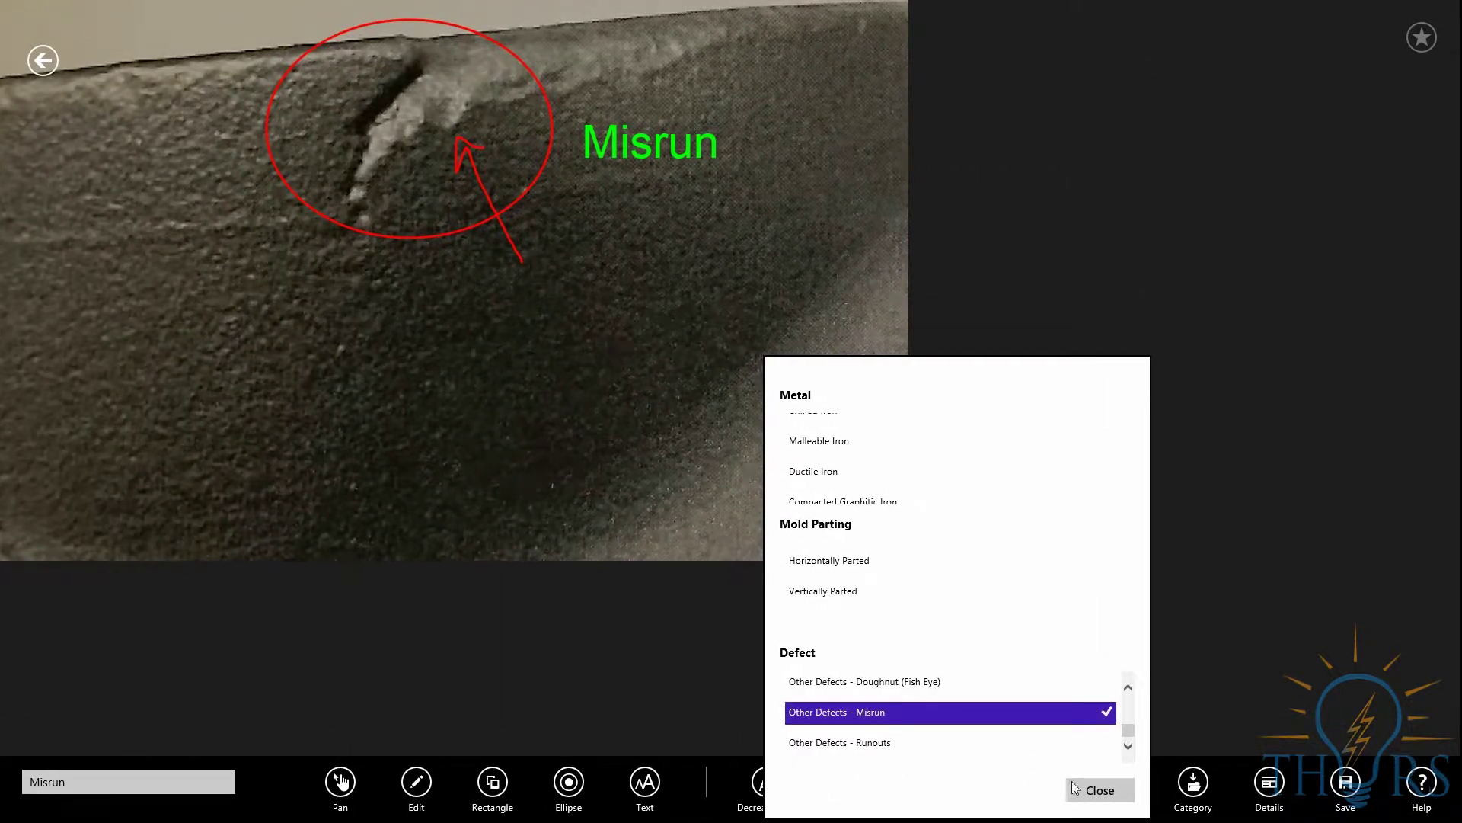
click(1100, 790)
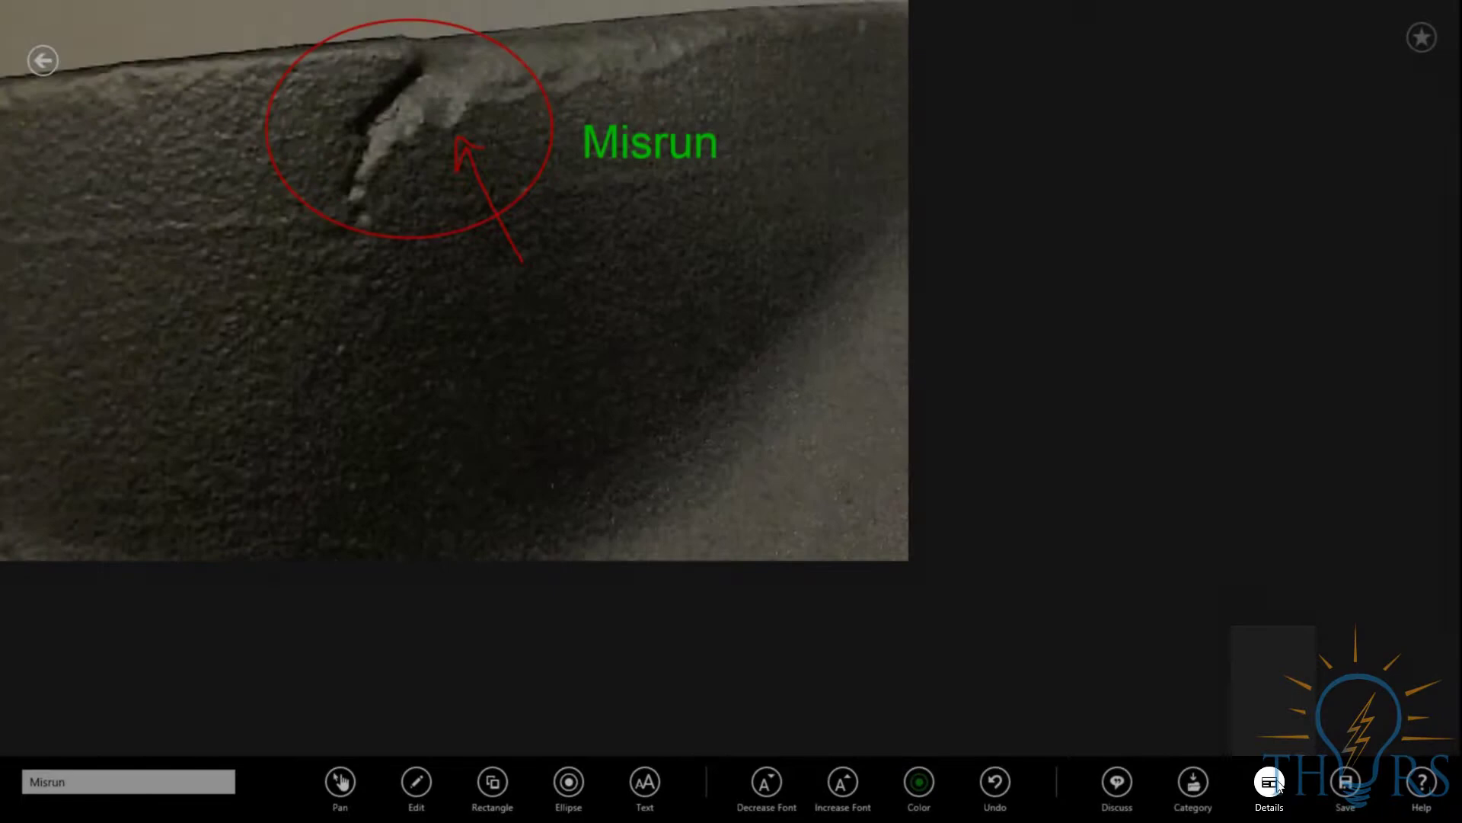
Step: Mark 'Occur in similar parts?' as yes in the defect details and save the photo
click(1279, 777)
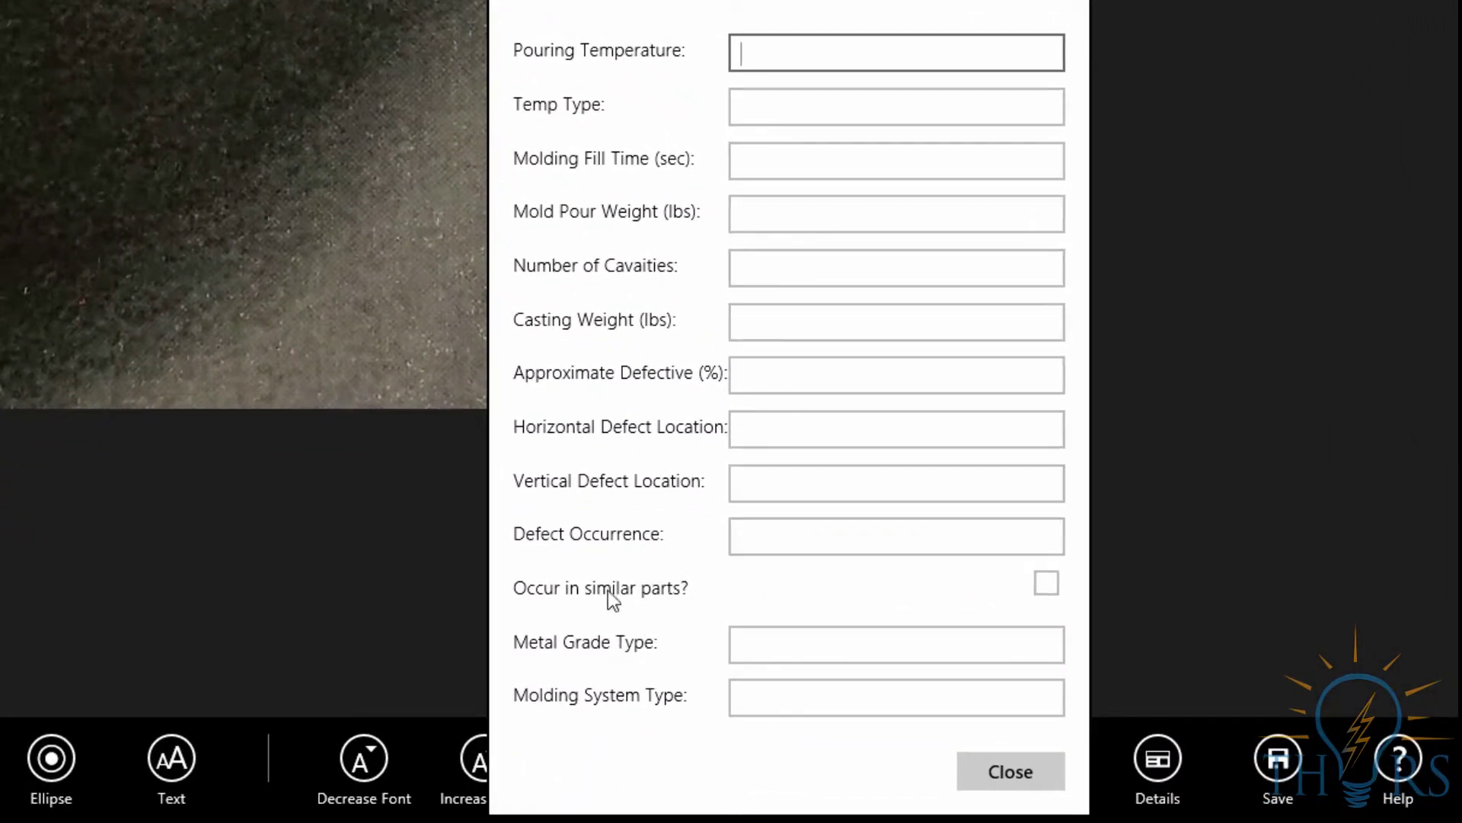
click(1049, 591)
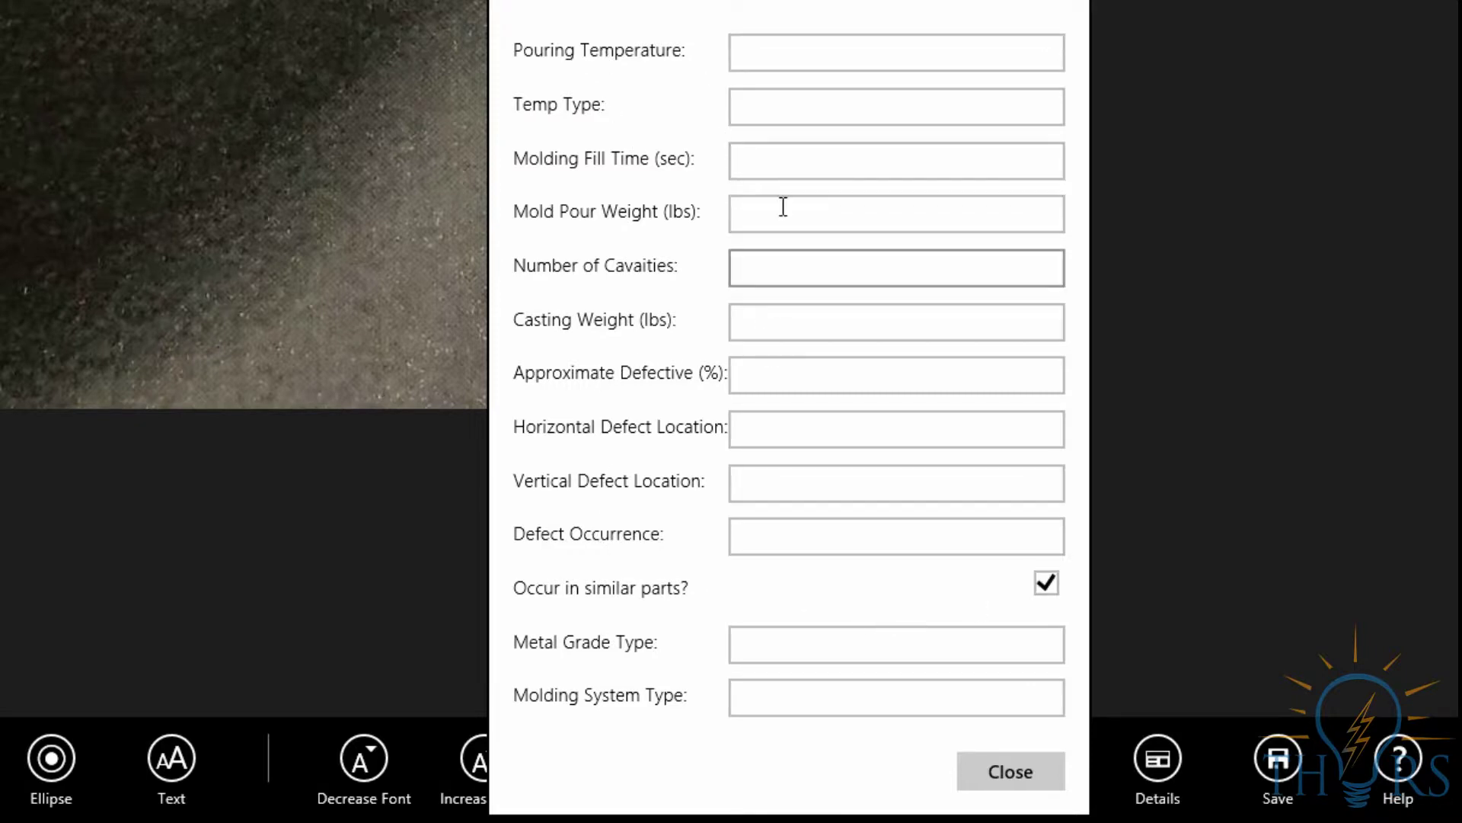
click(791, 53)
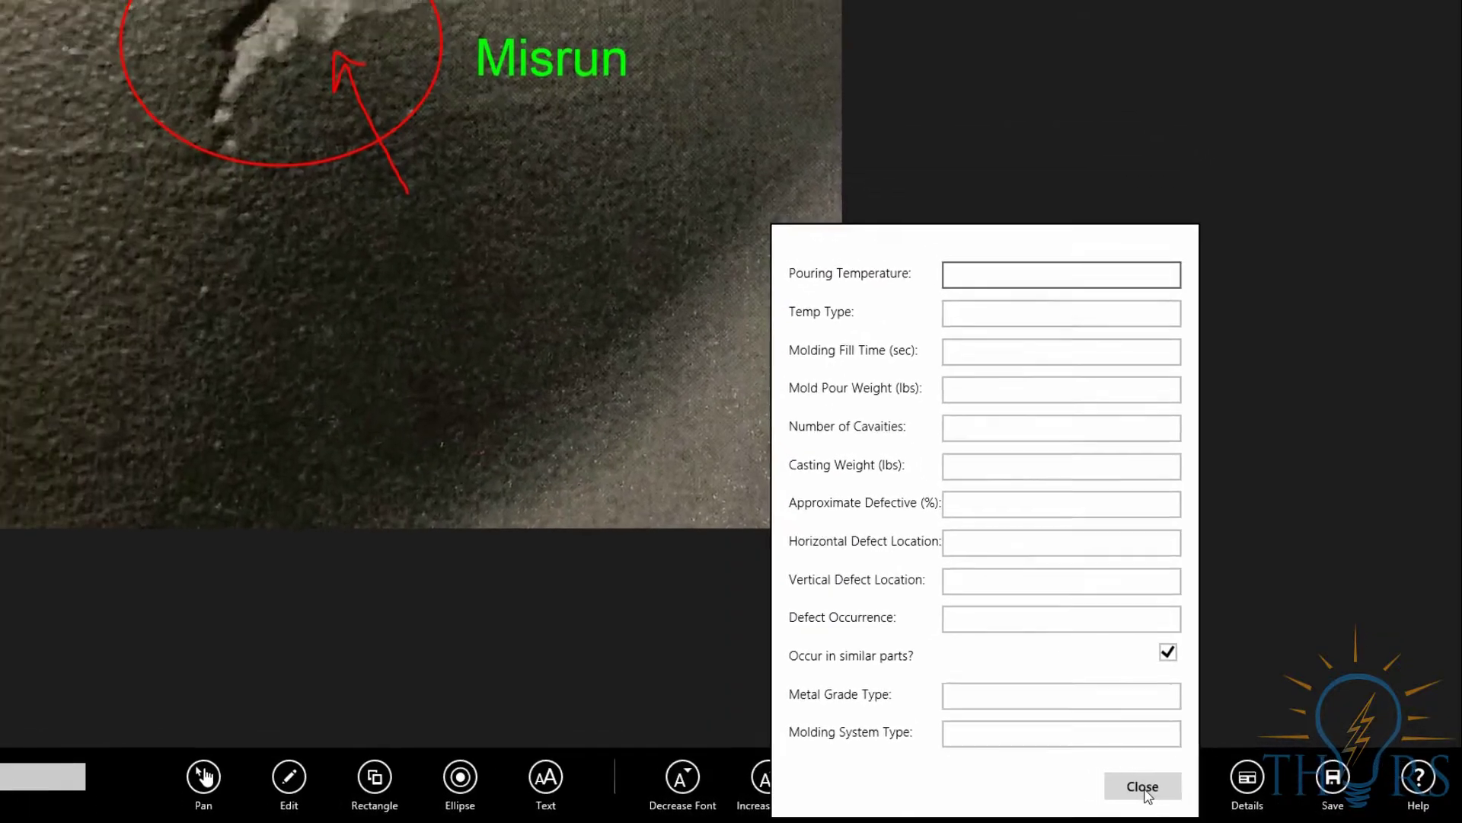
click(1060, 776)
click(1357, 773)
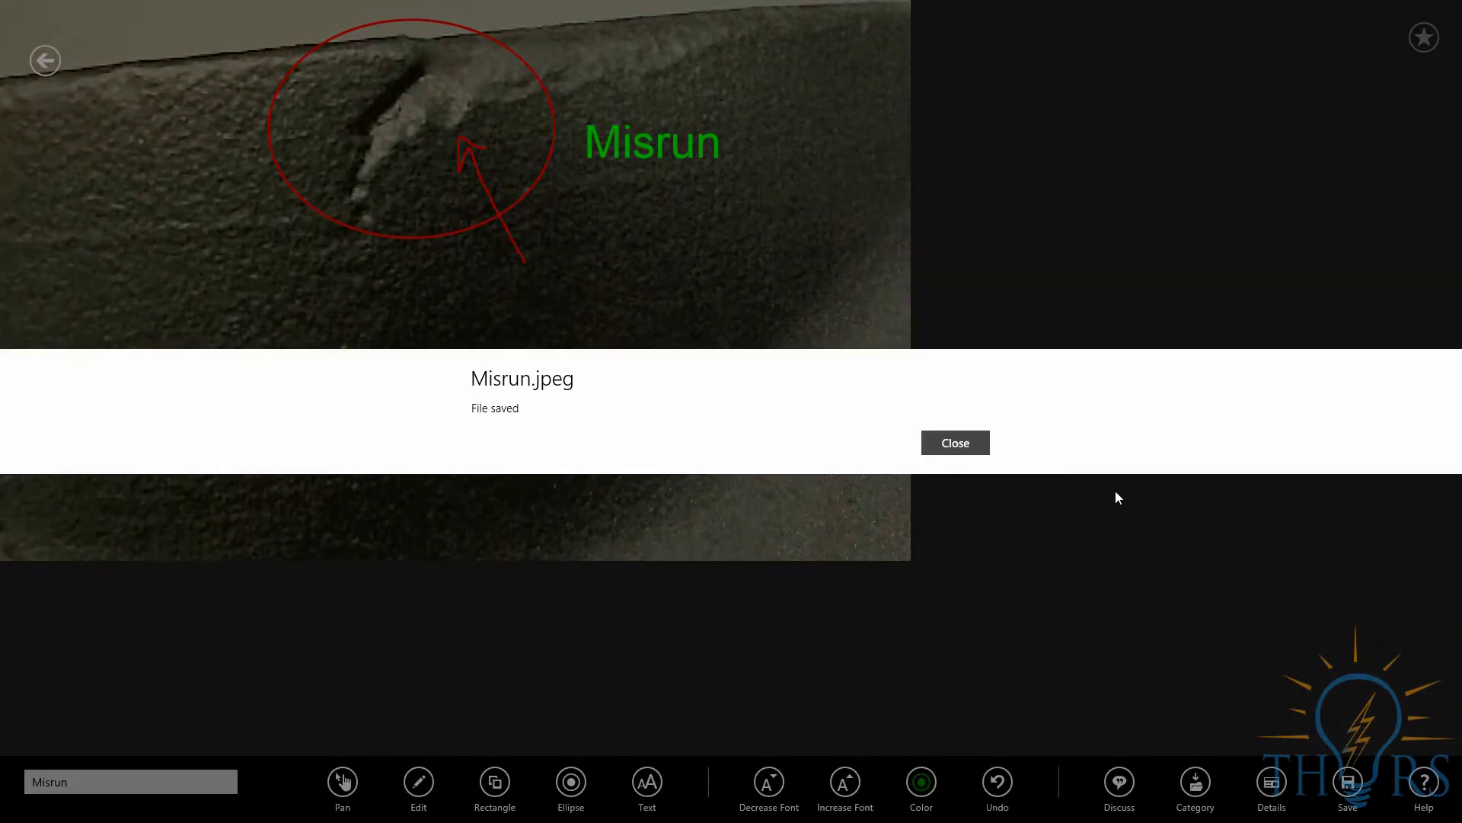
Step: Dismiss the 'File saved' notice and leave the editor for the gallery
click(964, 446)
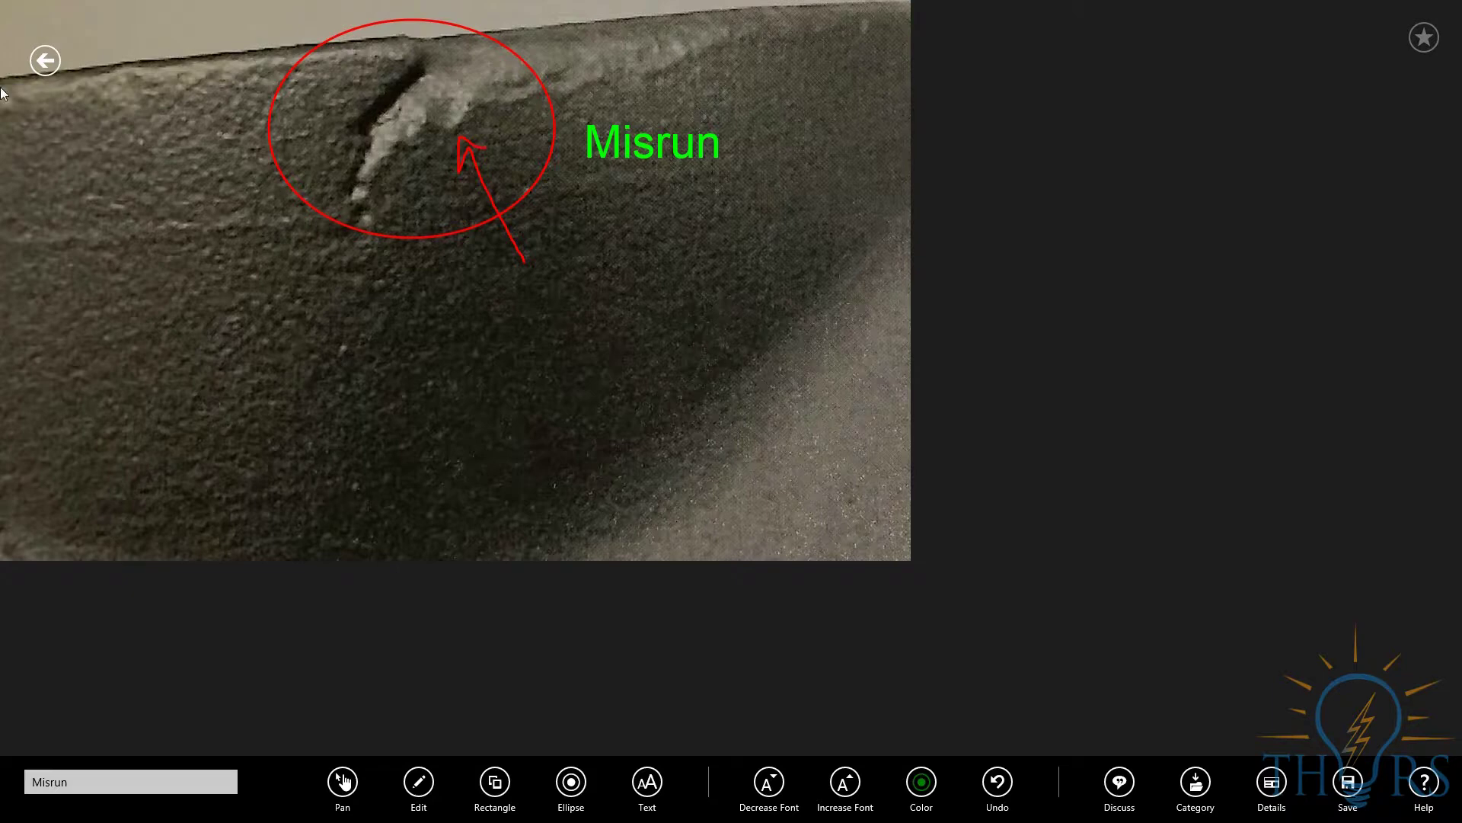
click(45, 60)
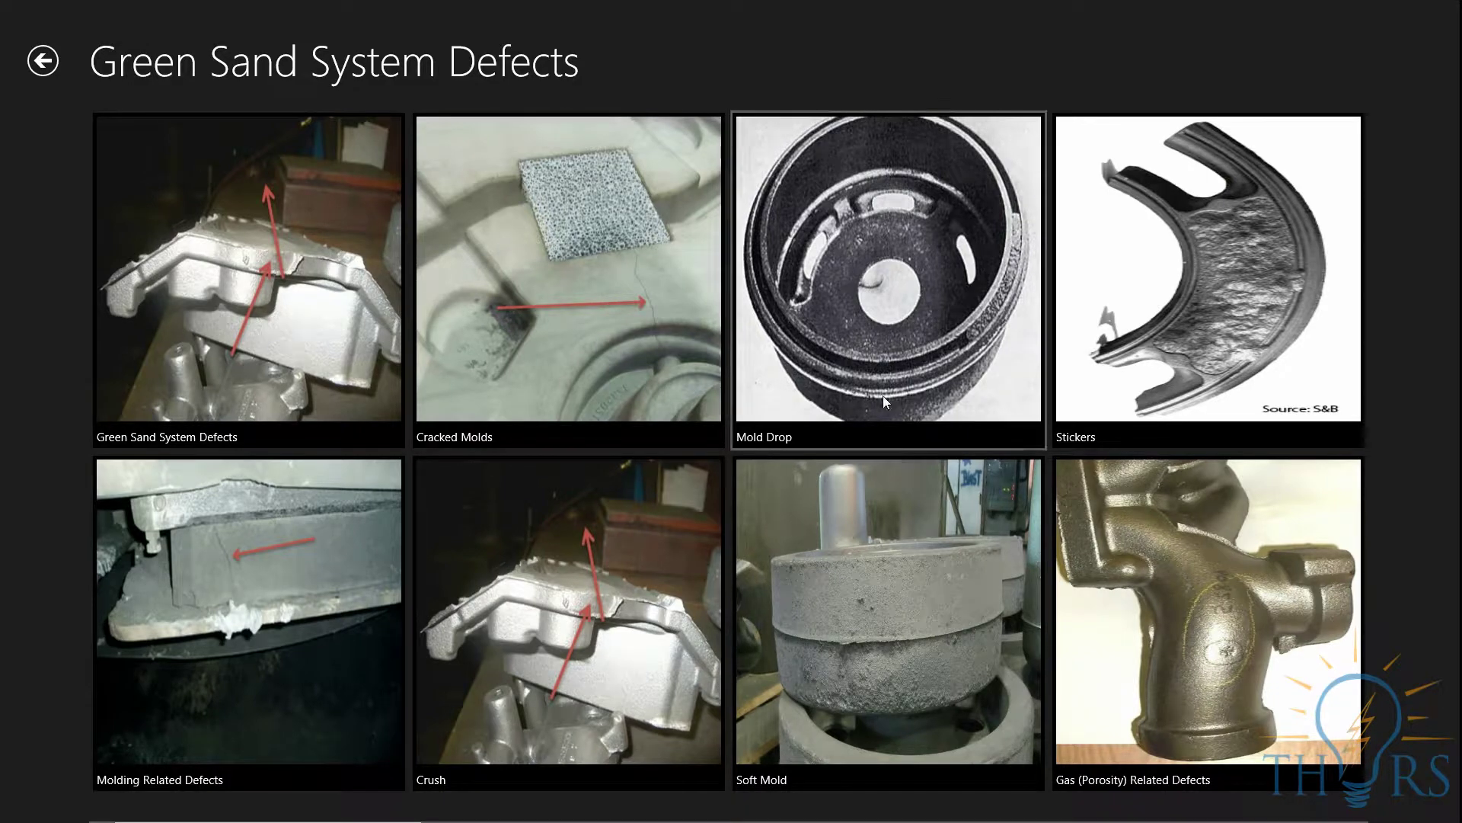
Step: Scroll to the Misrun topic and pause its explanatory video at 0:00:07
scroll(800, 427, down, 10)
scroll(890, 501, down, 15)
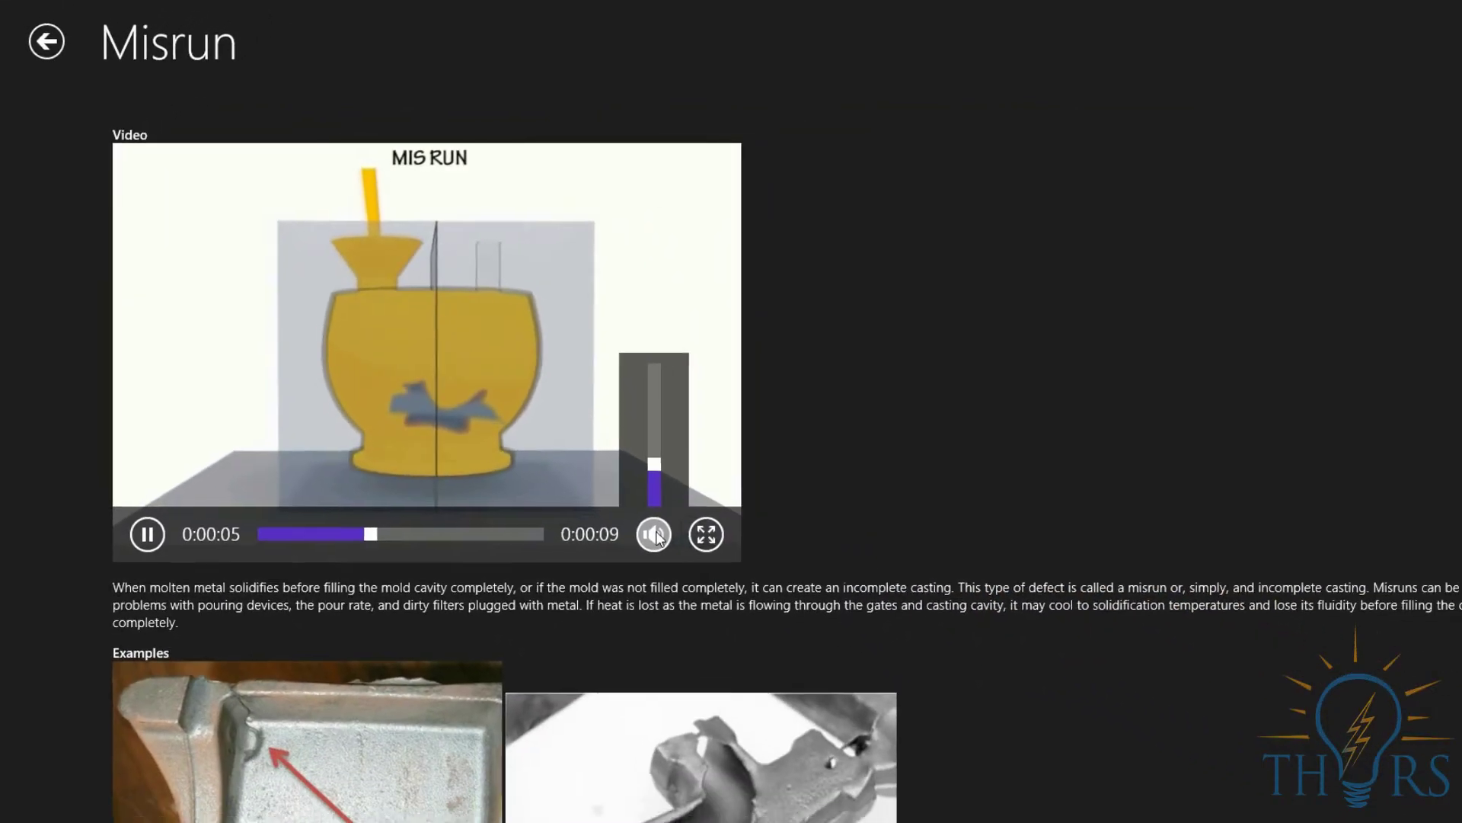
click(130, 505)
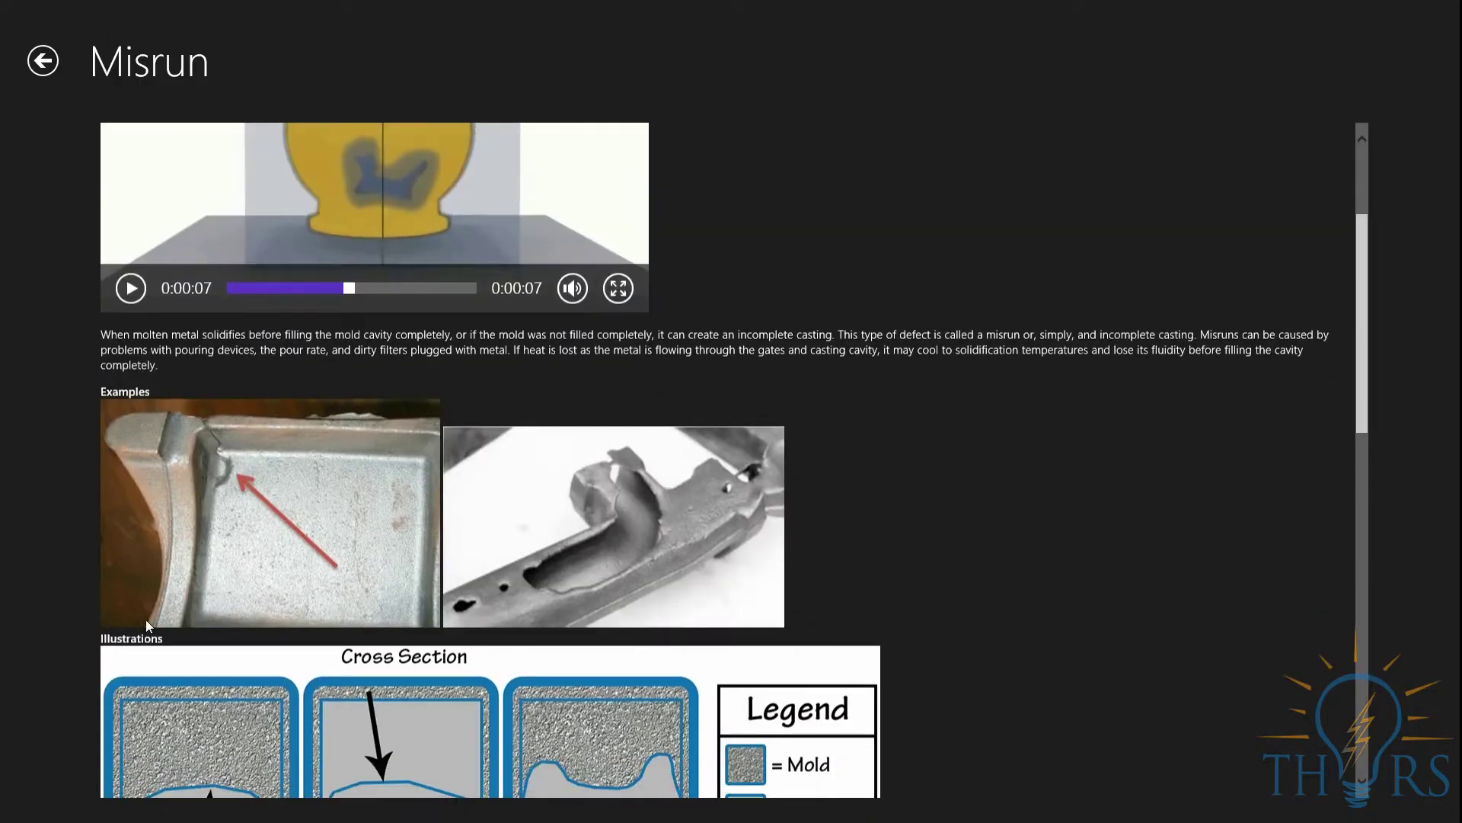
Step: Reopen Misrun.jpeg from the gallery in the editor and bring up Discuss
click(42, 70)
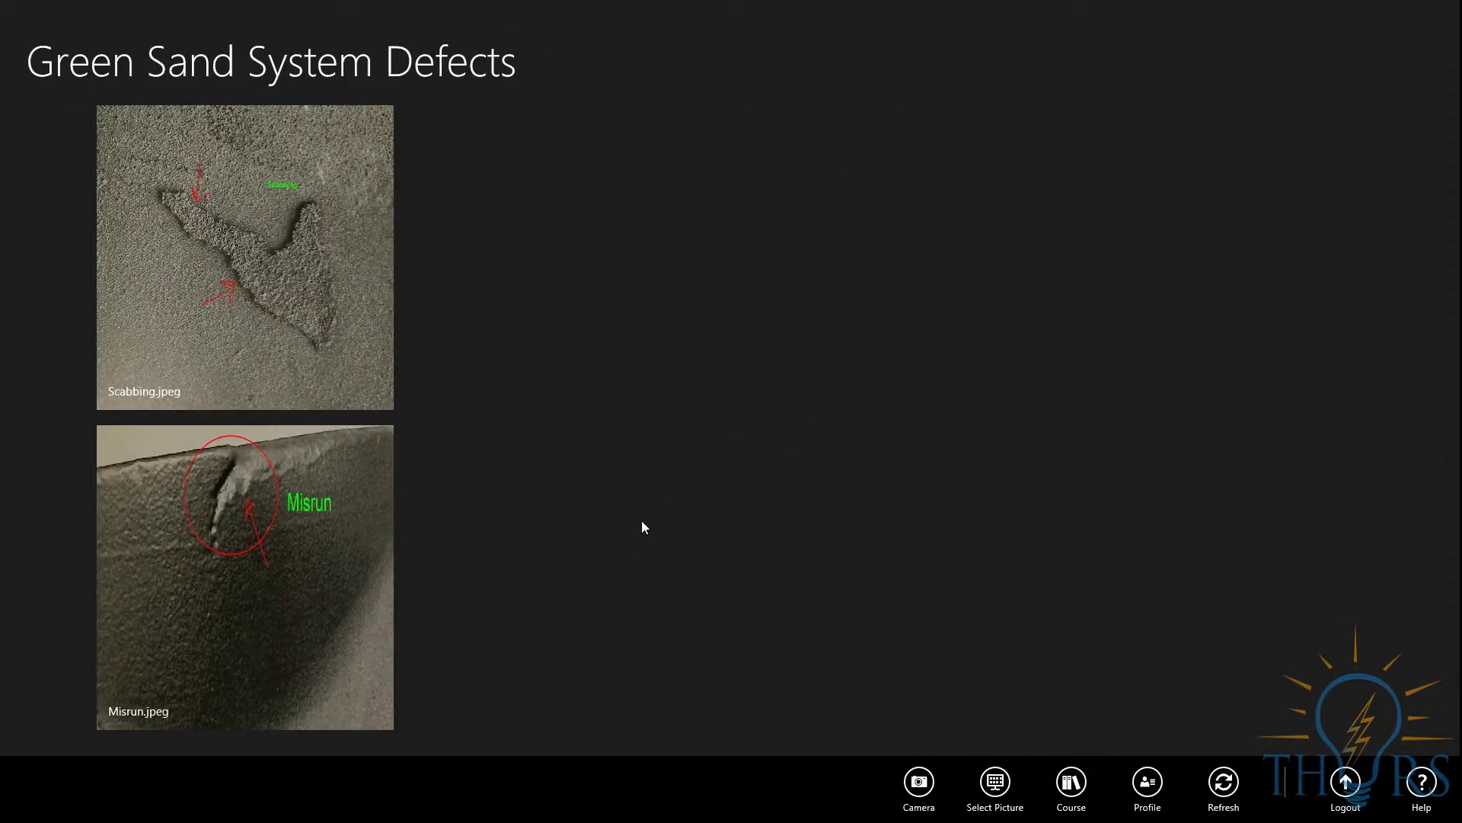
right_click(329, 537)
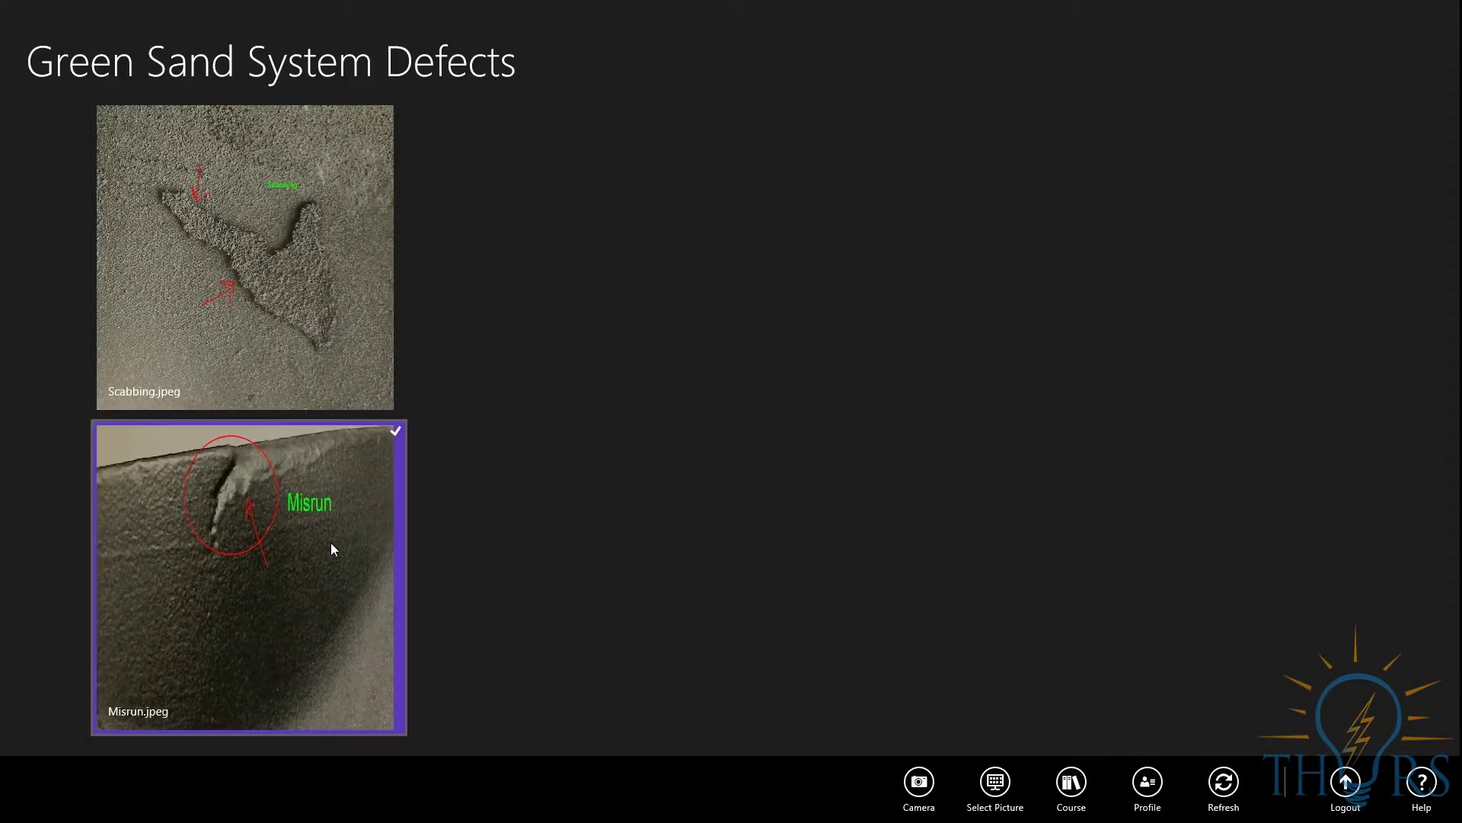
click(304, 547)
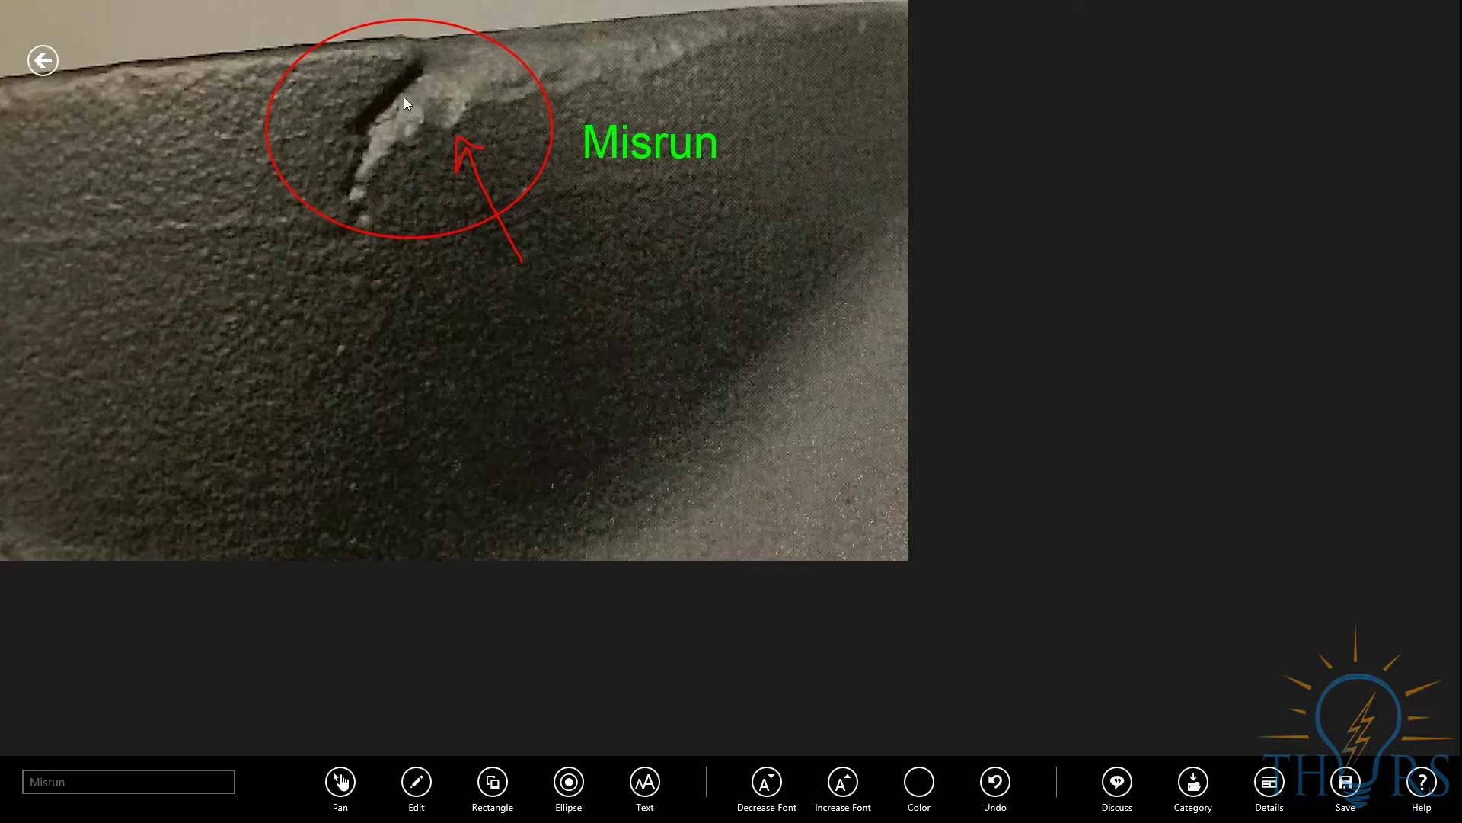
click(1117, 783)
Step: View the editor help, go back to the gallery, and open the gallery help
click(1421, 783)
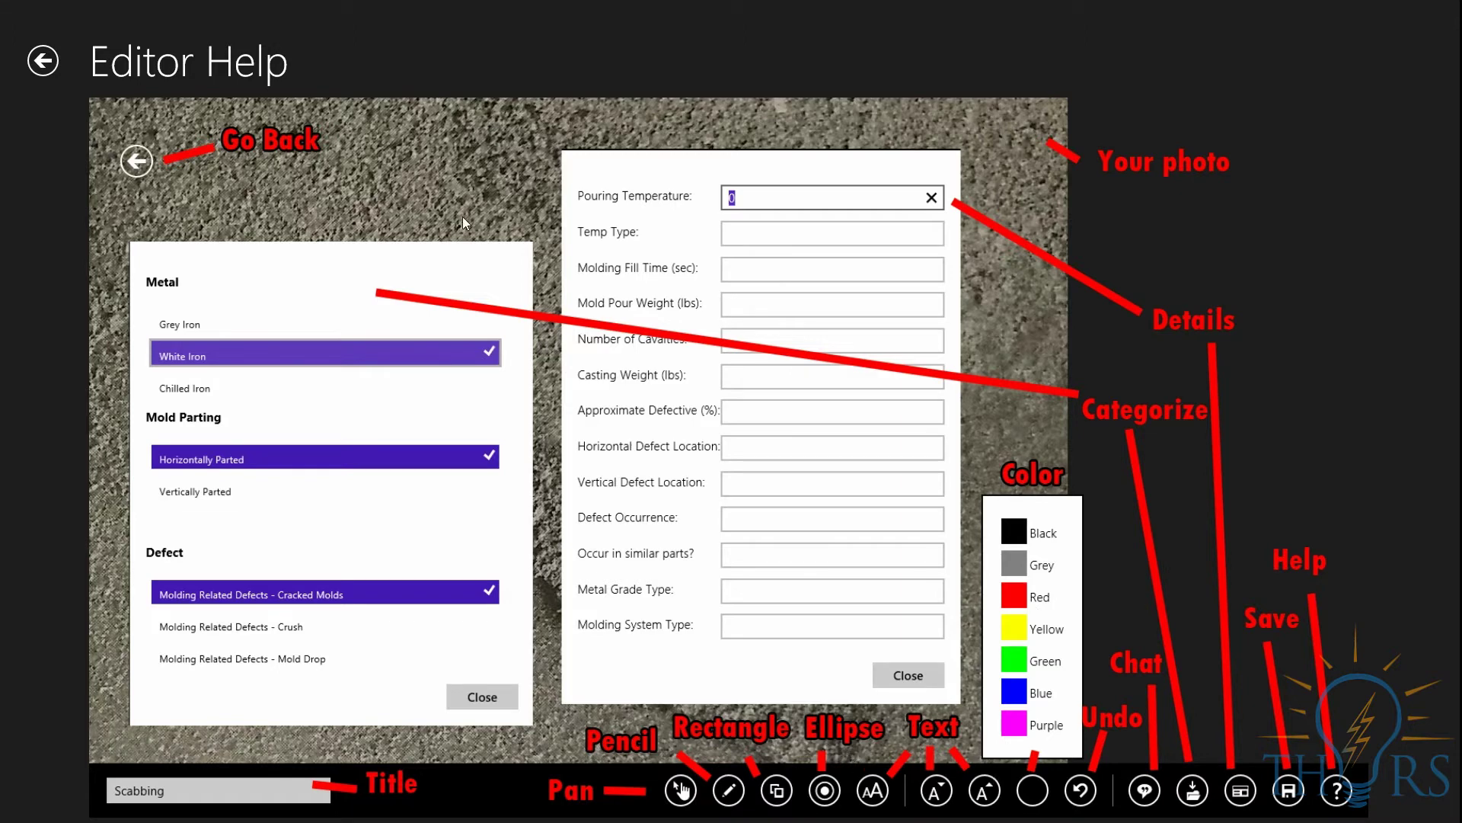
click(42, 65)
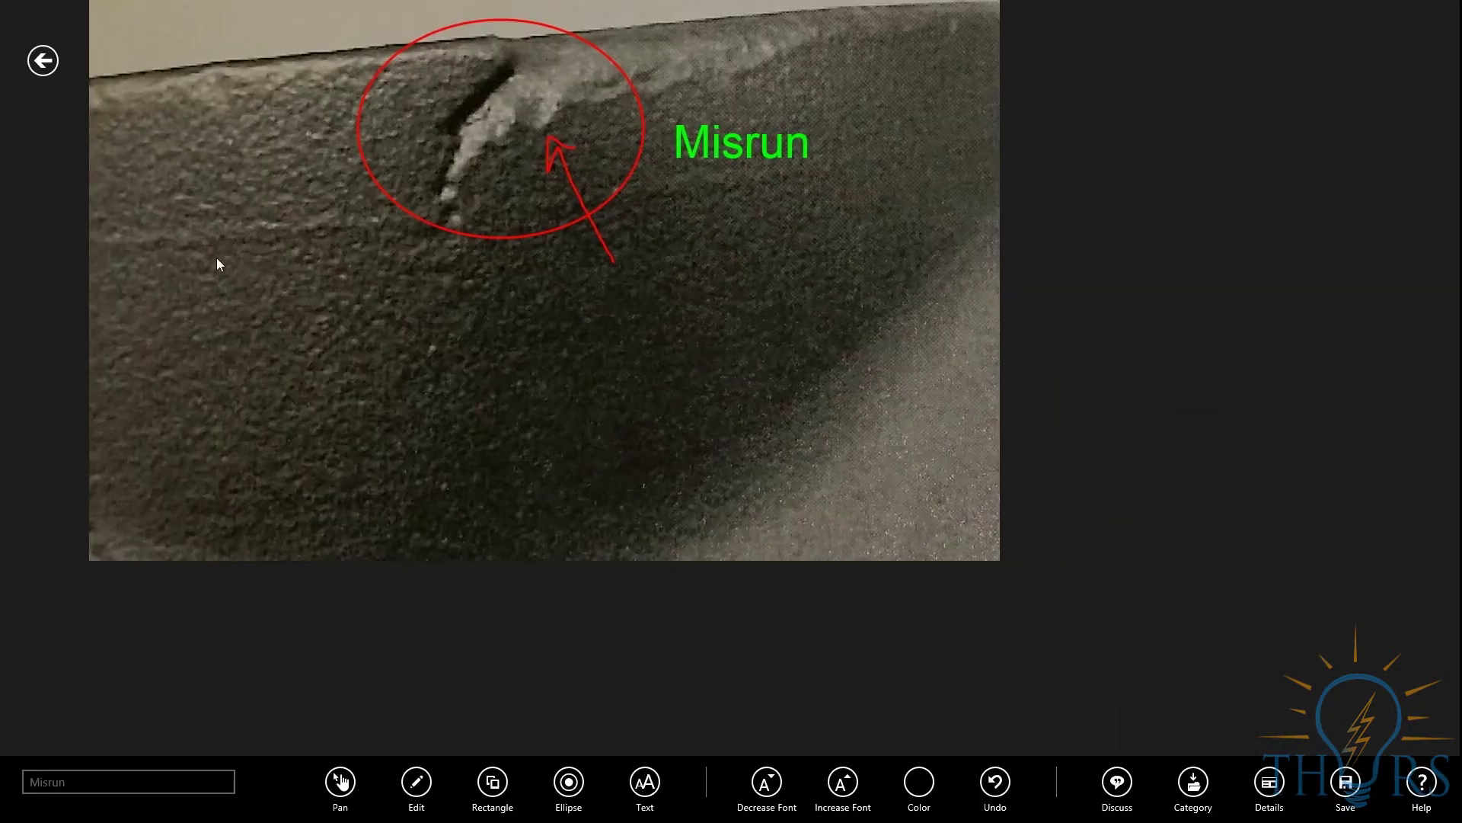
click(42, 62)
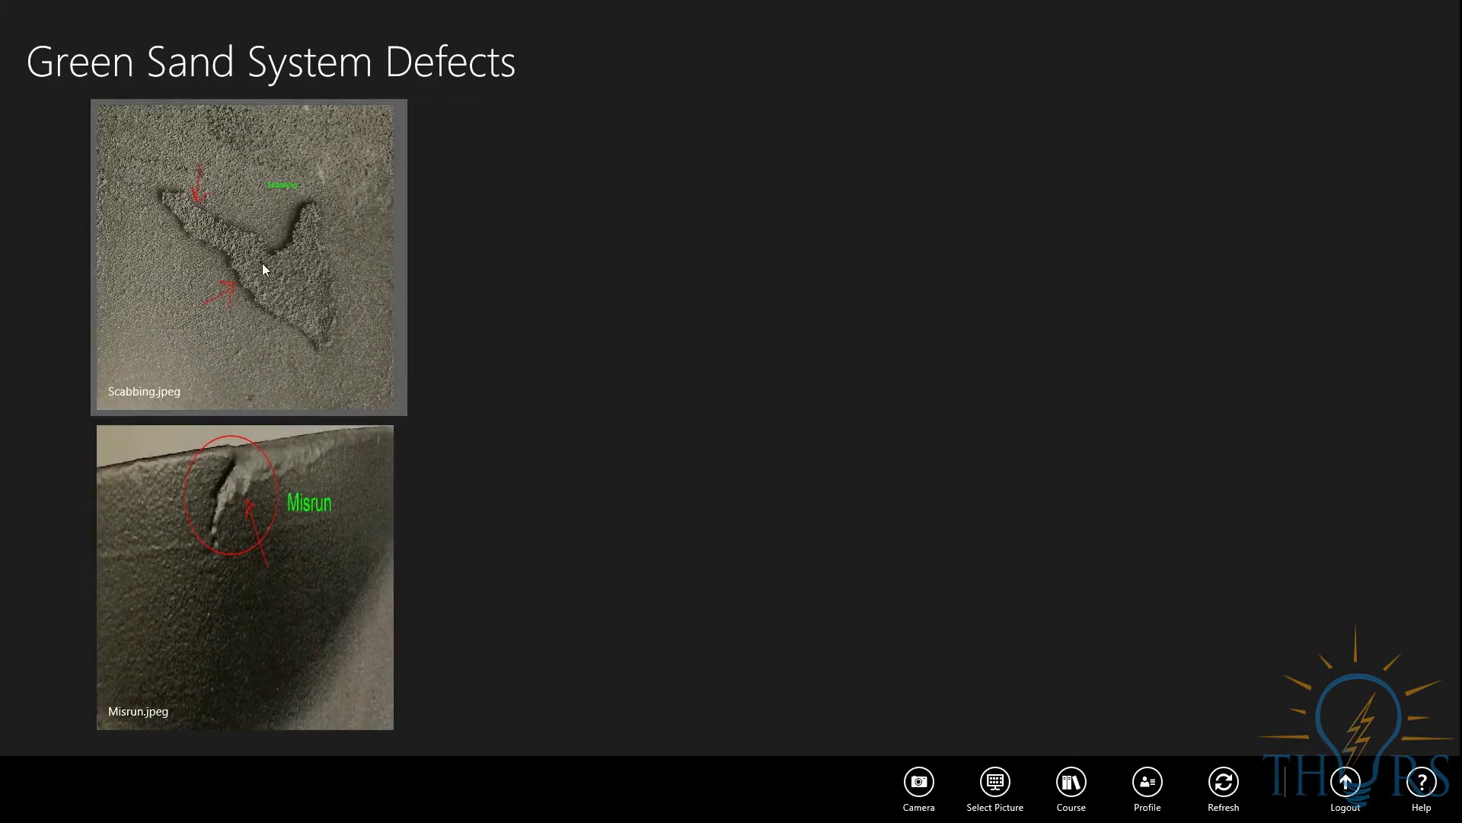
click(1430, 790)
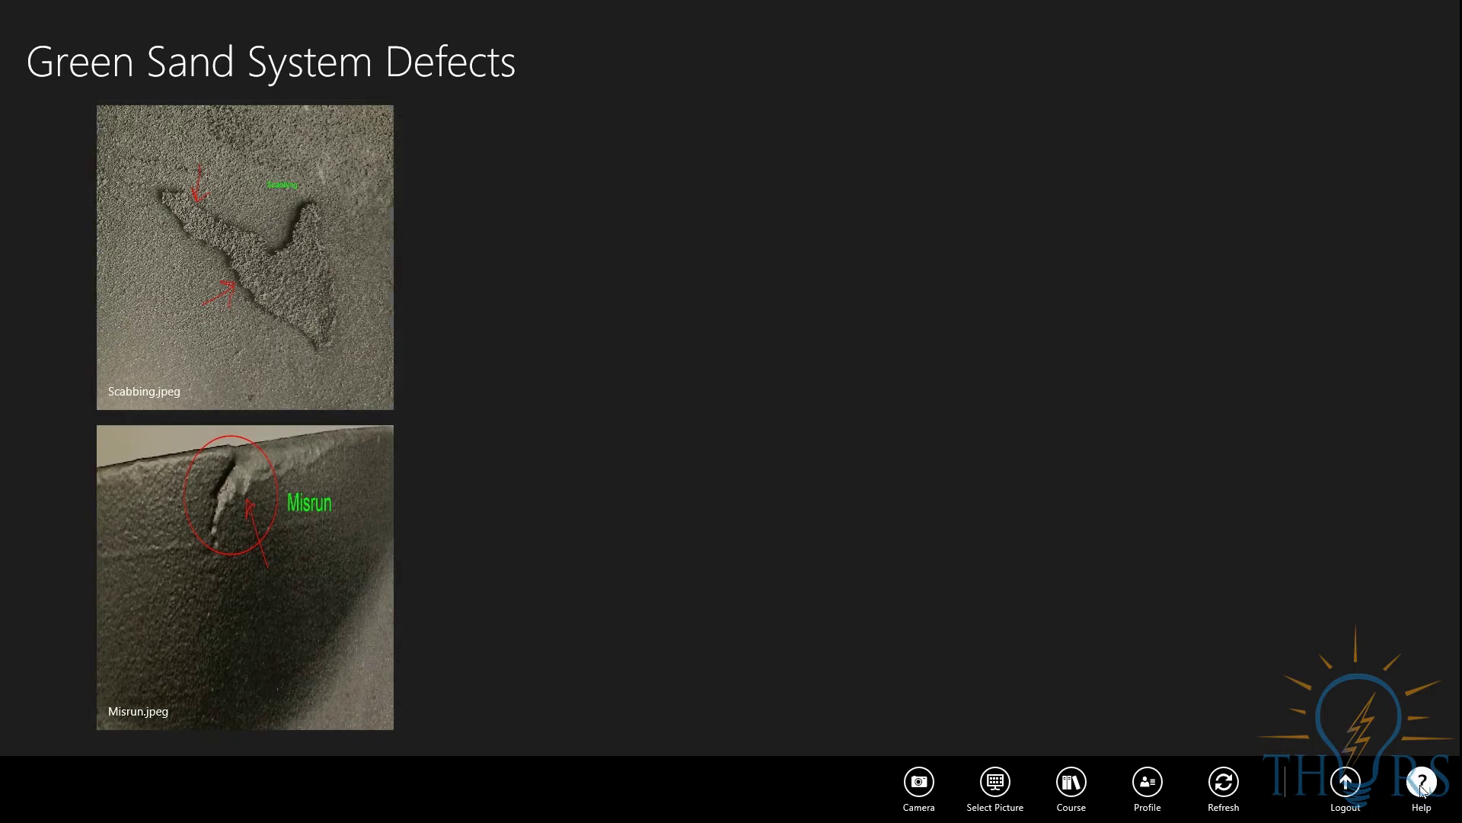